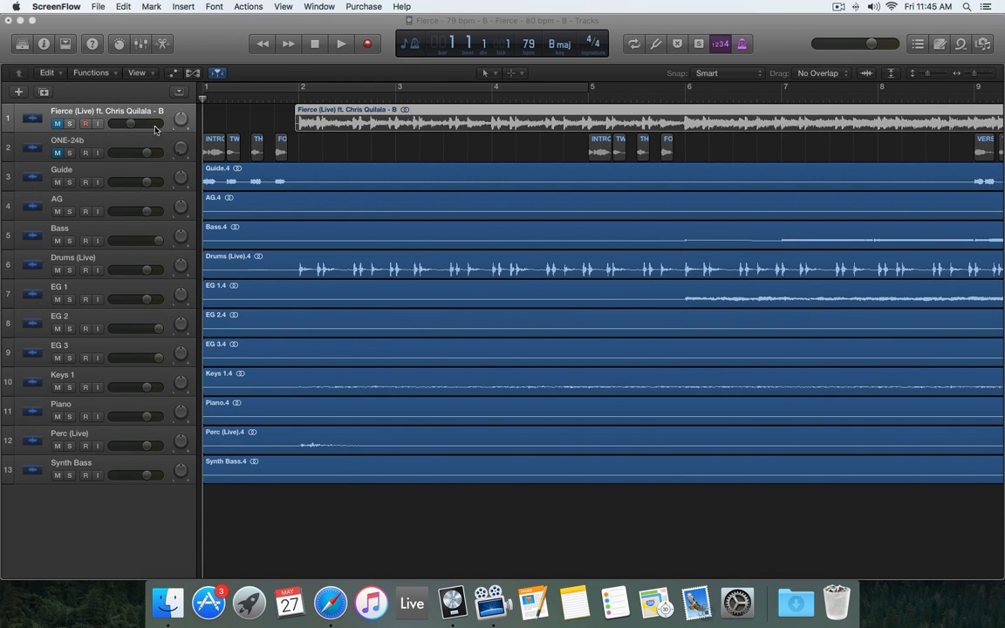
Mute all tracks from ONE-24b through Synth Bass and unmute the full-song Fierce (Live) track
click(96, 149)
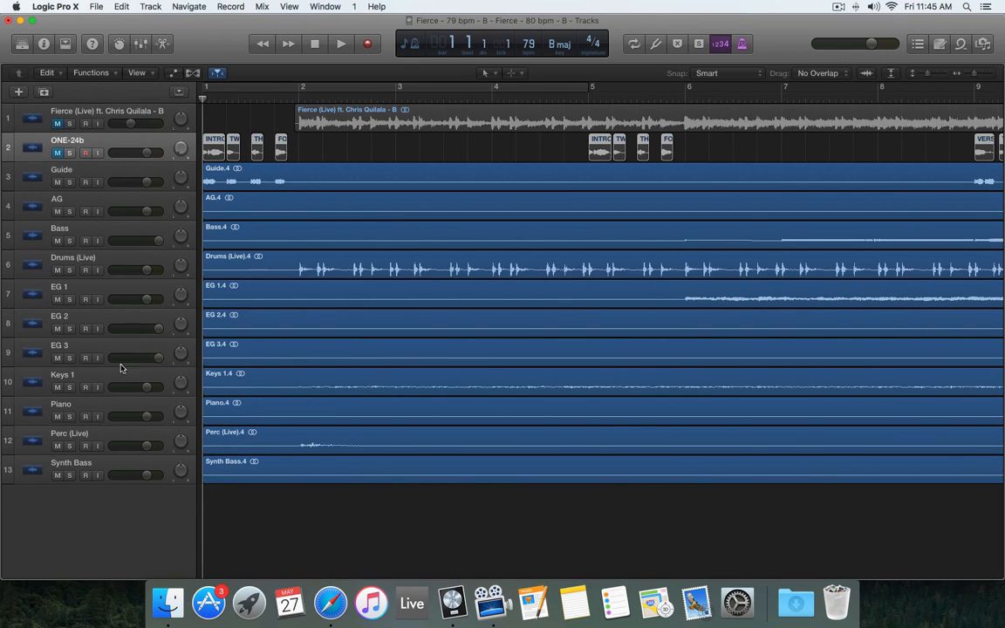
shift+click(94, 462)
click(57, 475)
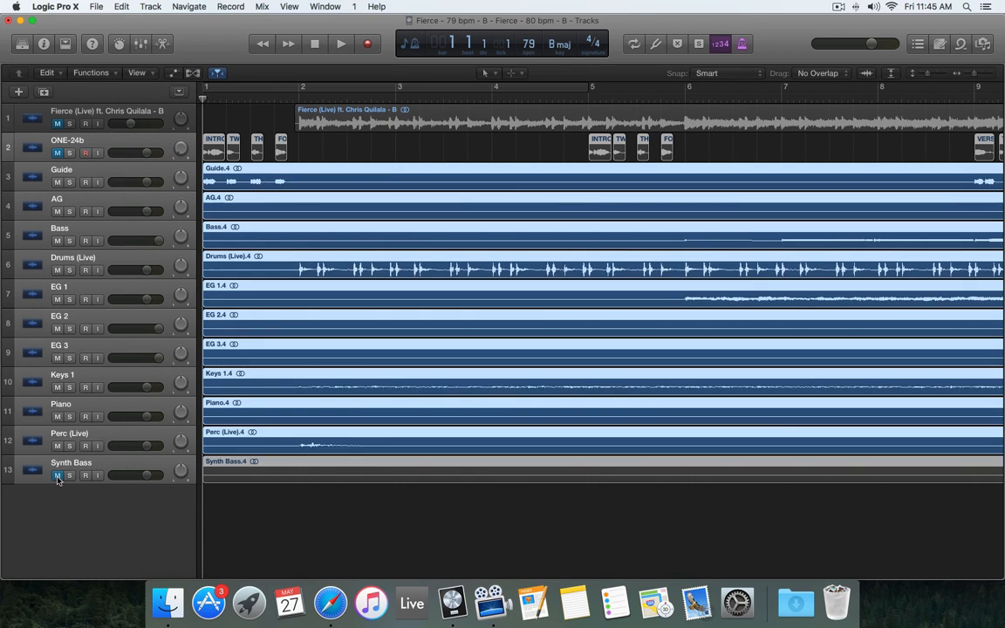
click(59, 124)
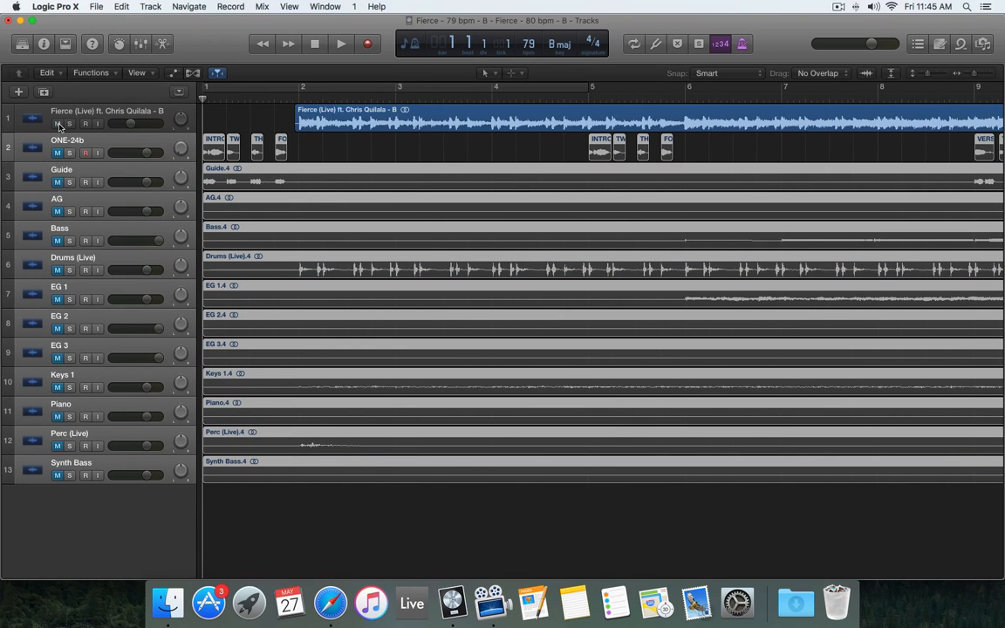
Play the original Fierce (Live) recording from bar 1, pausing around bar 4, and listen into bar 6
click(299, 97)
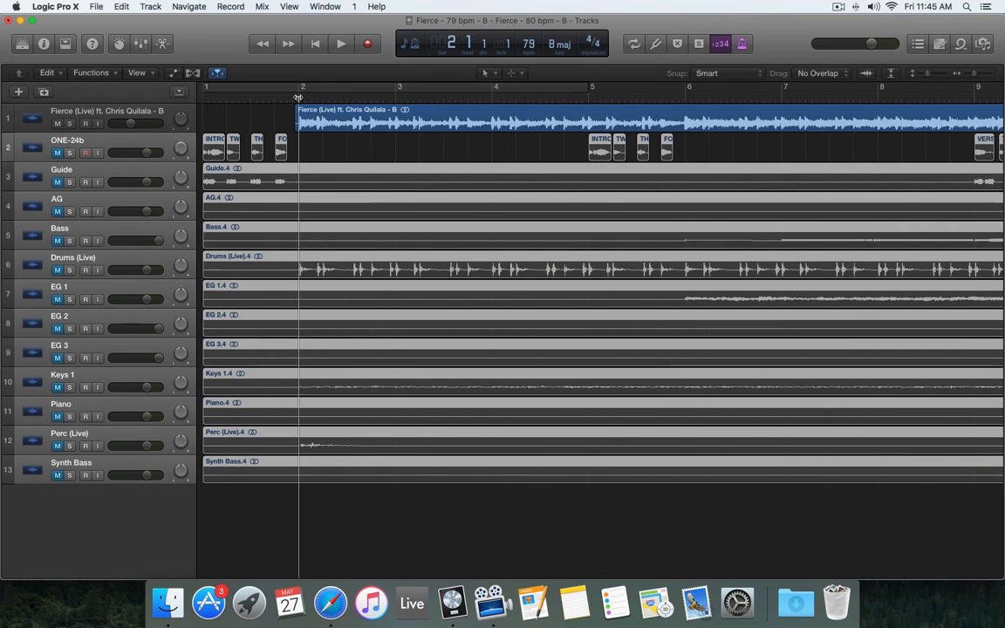
click(315, 44)
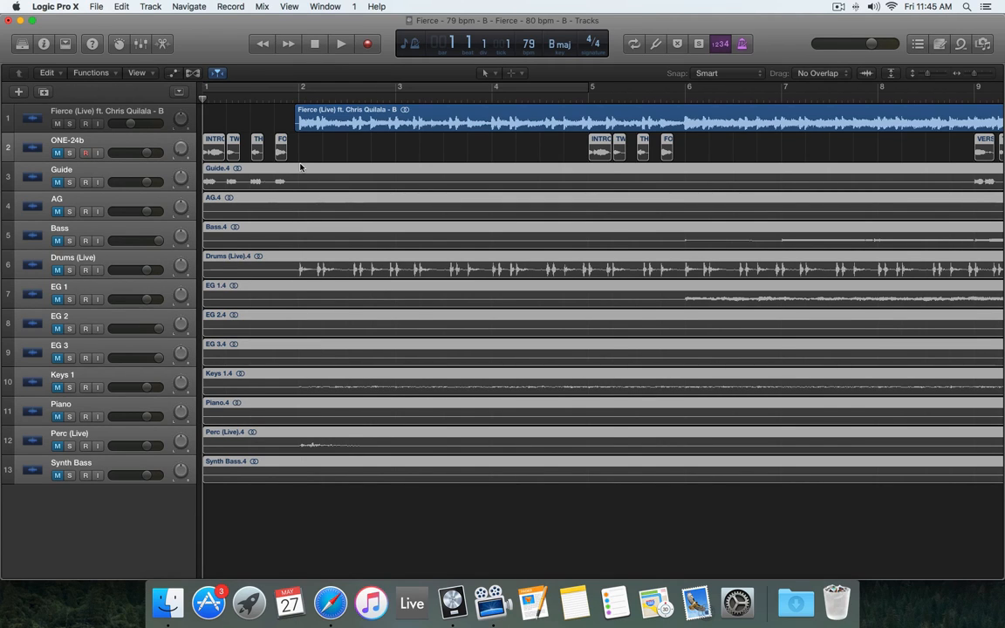
key(space)
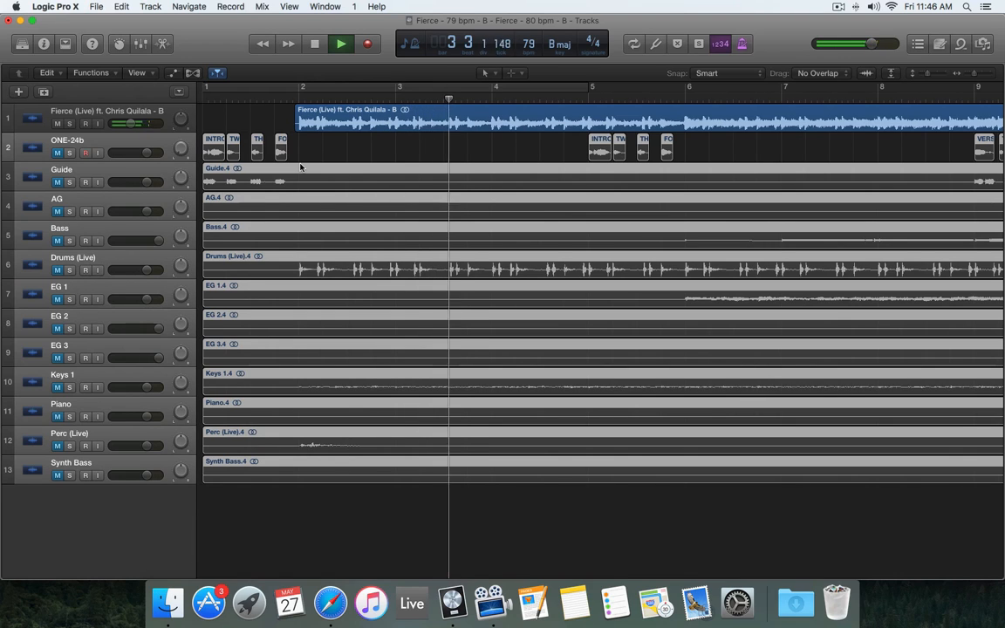
key(space)
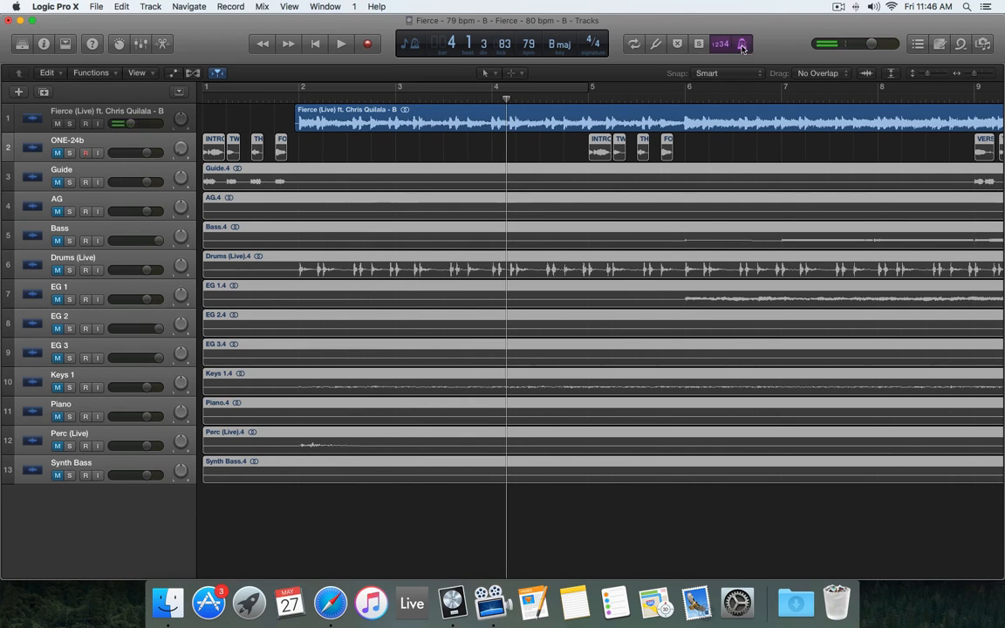
key(space)
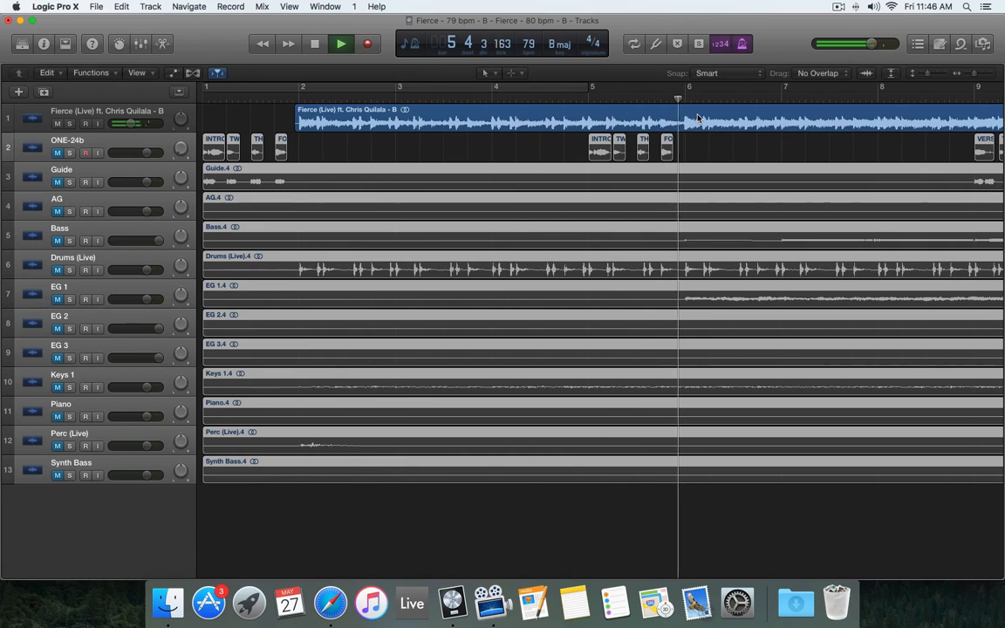
key(space)
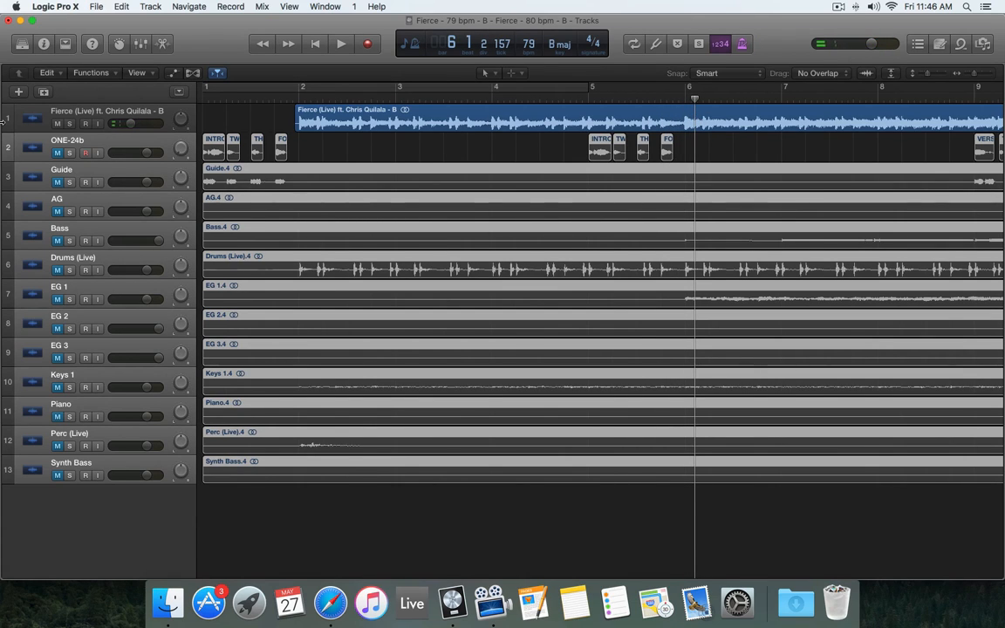
Mute the full-song Fierce (Live) track and unmute Guide through Synth Bass, keeping ONE-24b muted
click(56, 124)
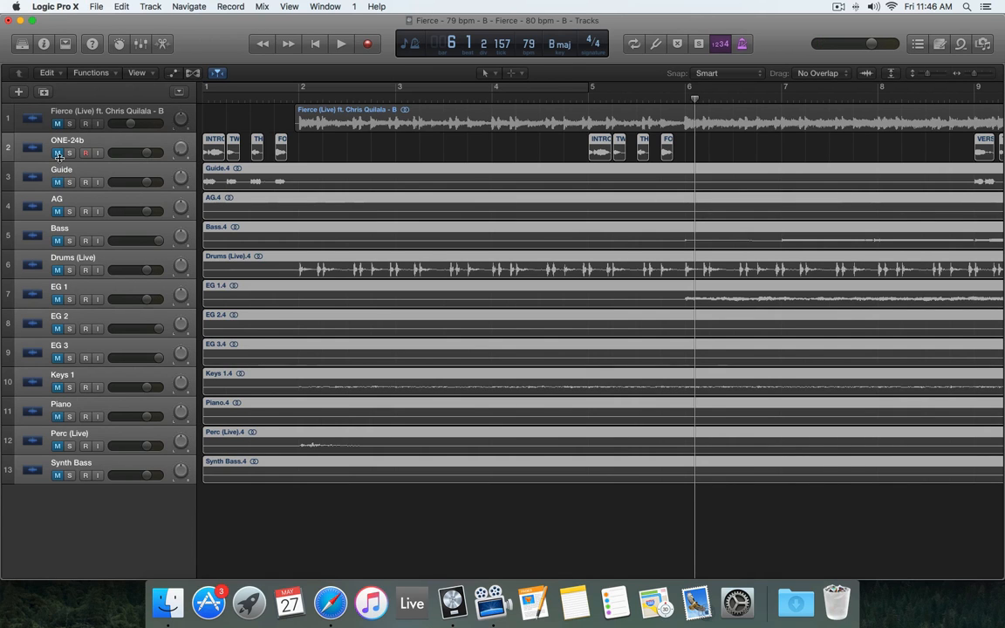
key(super+a)
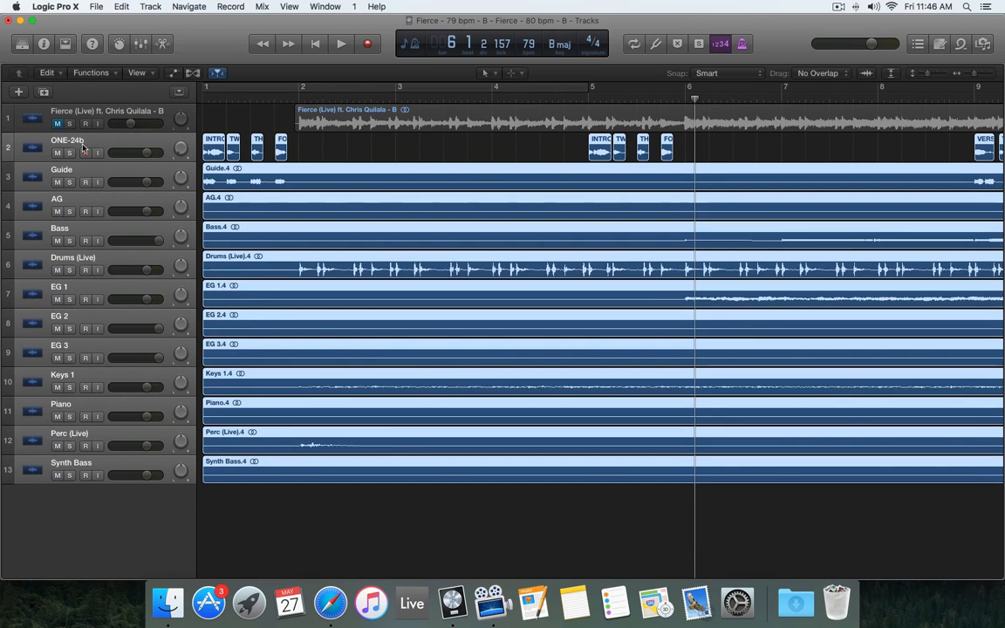
click(83, 148)
click(57, 152)
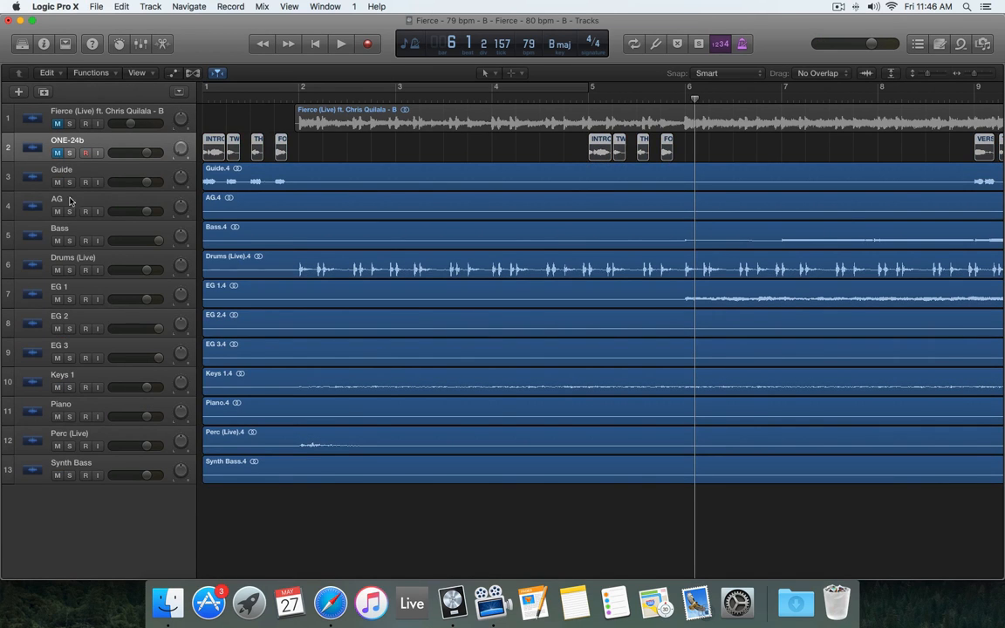
Select the Guide through Synth Bass tracks and play the stems from the start of the song
click(83, 178)
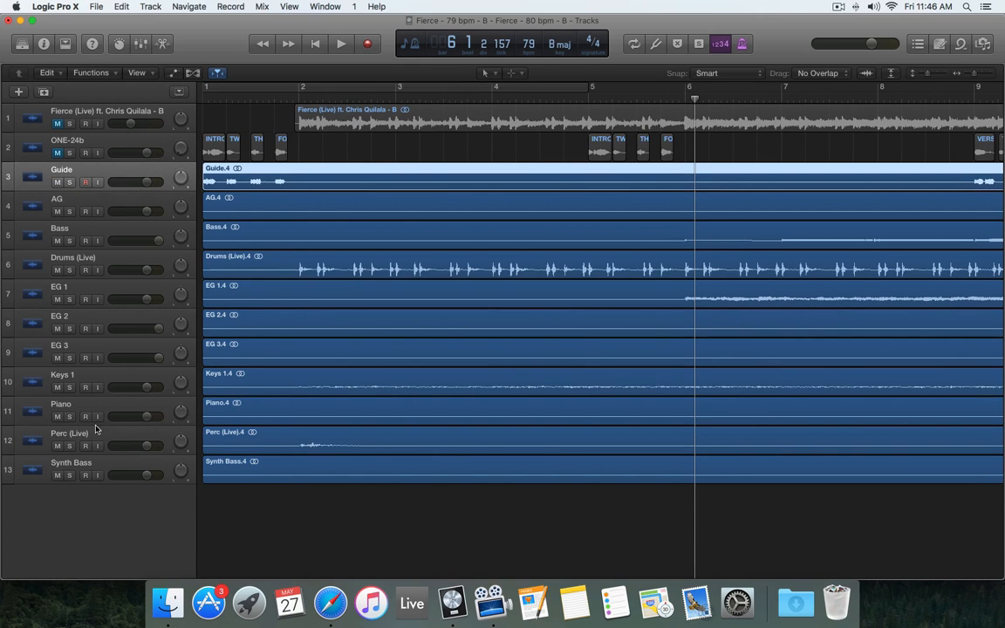
shift+click(96, 470)
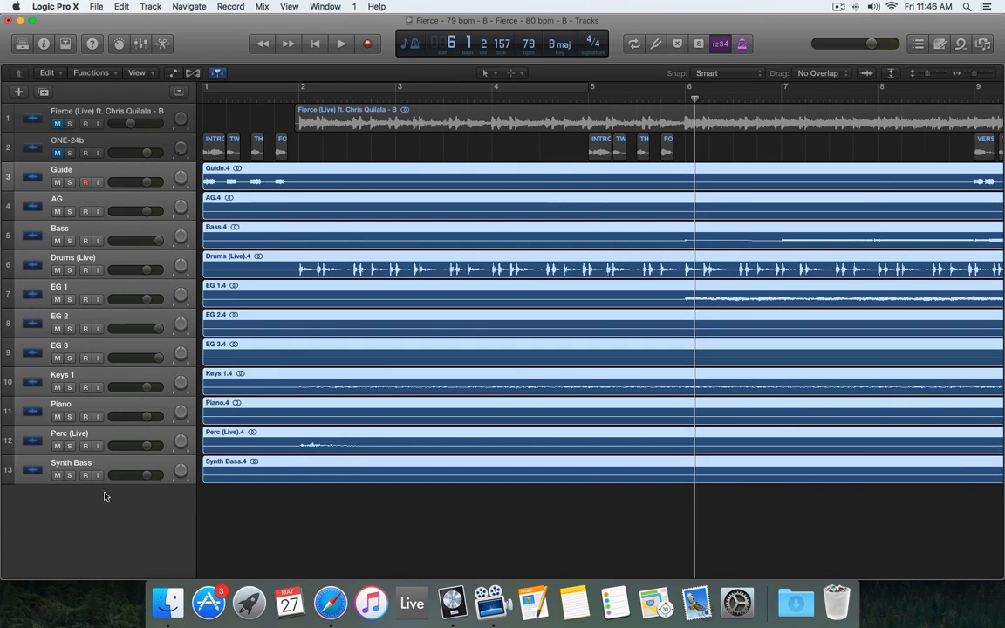
click(267, 51)
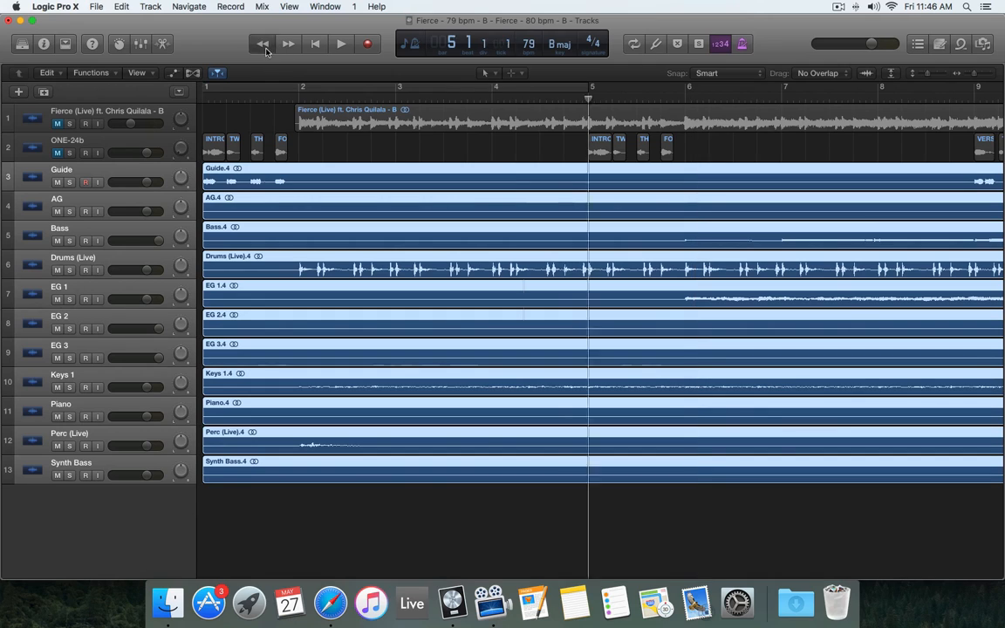
click(307, 45)
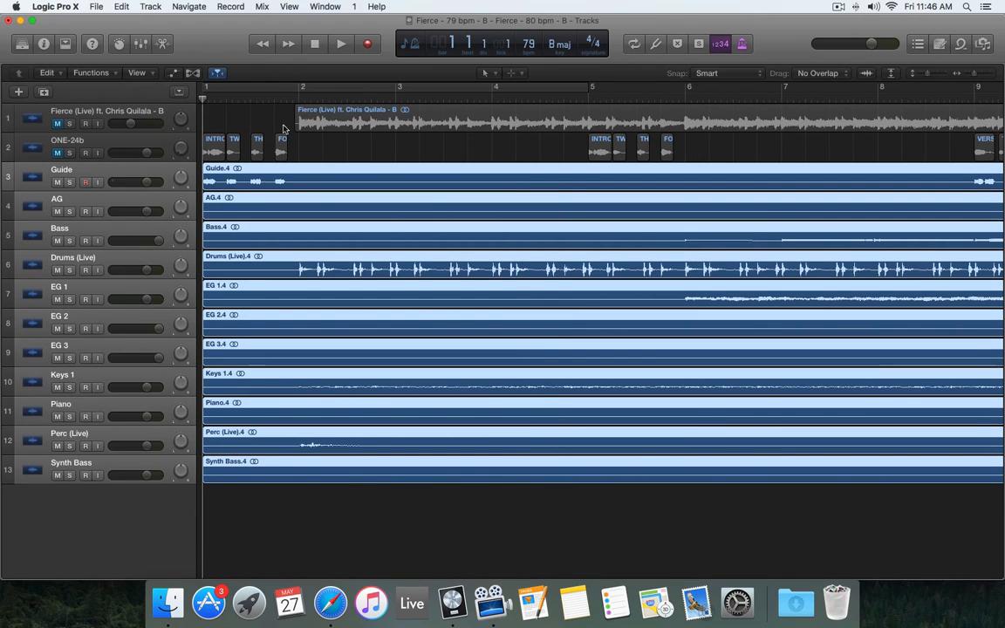
click(341, 44)
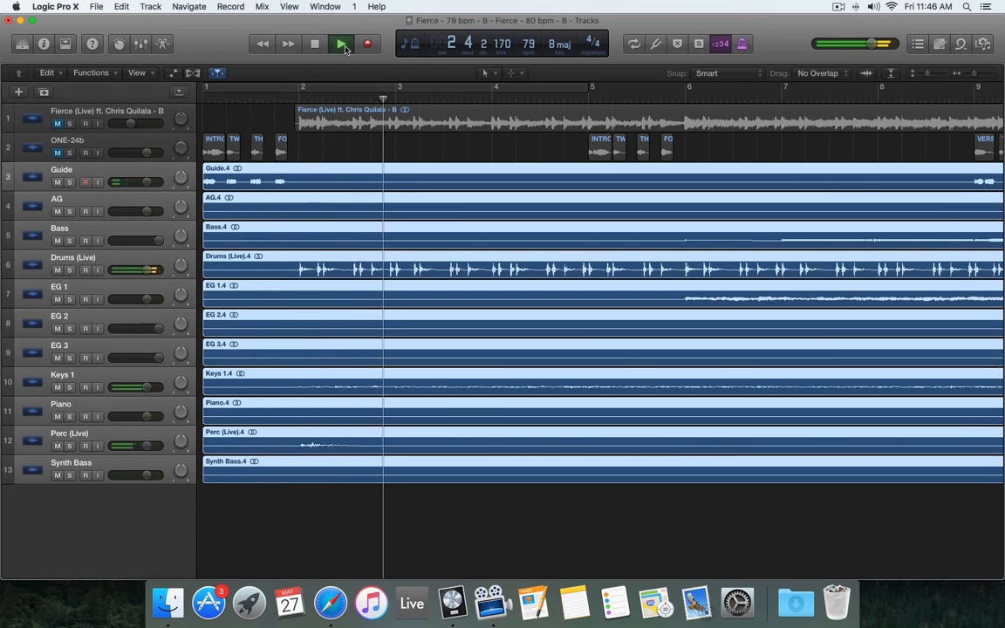
click(345, 48)
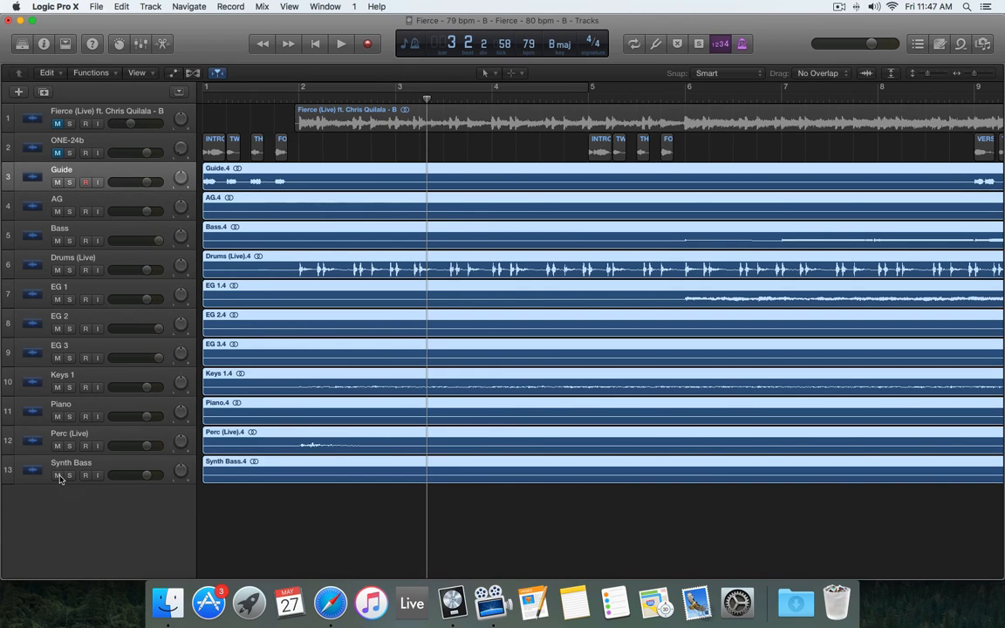
Mute the EG 3, EG 2, EG 1, Drums (Live) and Bass tracks
click(58, 359)
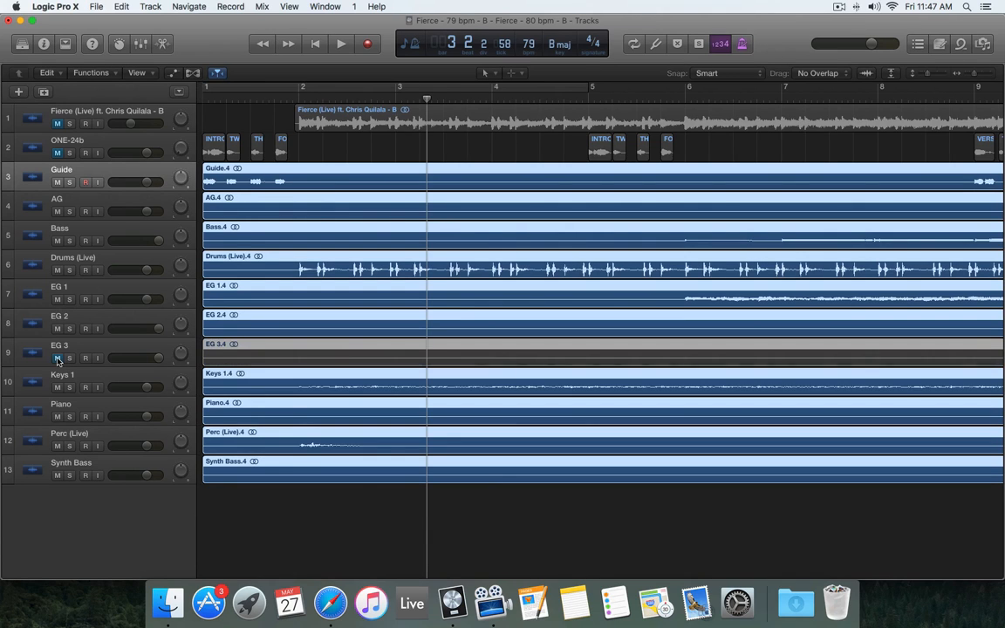
click(58, 329)
click(57, 299)
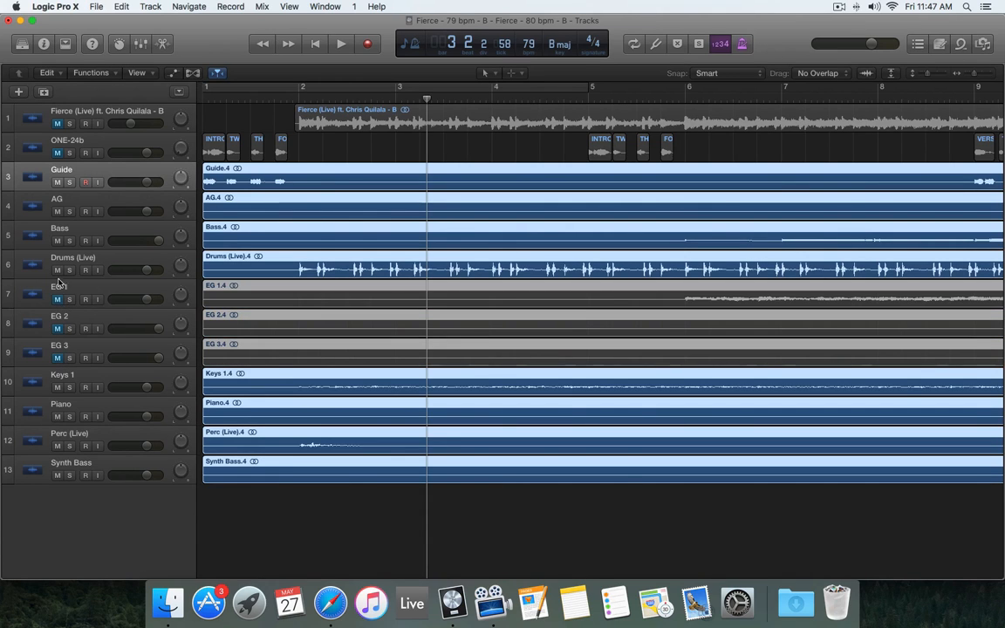
click(58, 270)
click(57, 241)
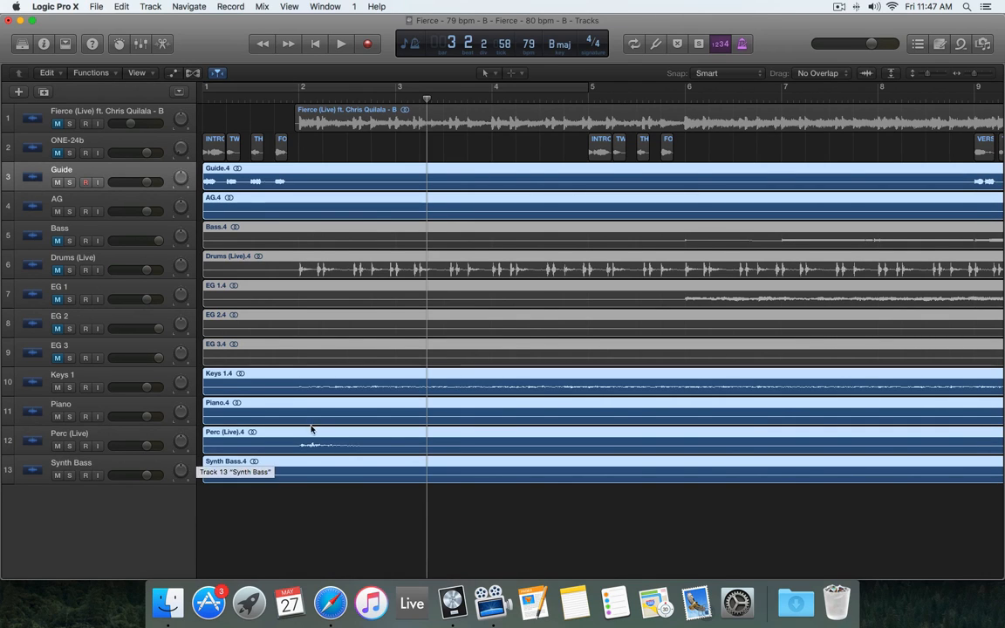
Solo Perc (Live) to audition it from bar 2, then remove the solo and return the playhead to bar 1
click(70, 446)
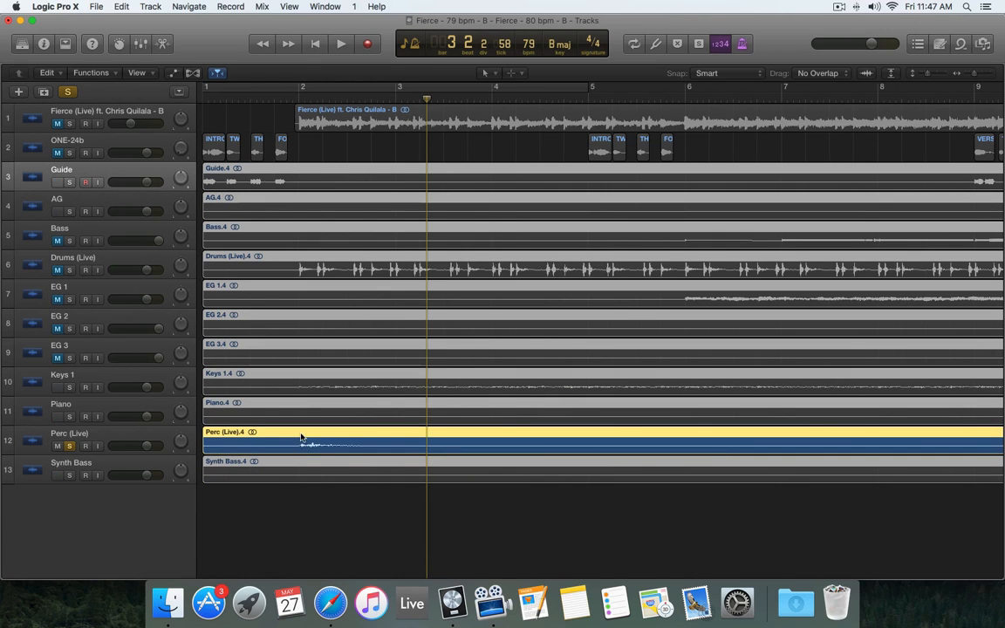
click(303, 96)
key(space)
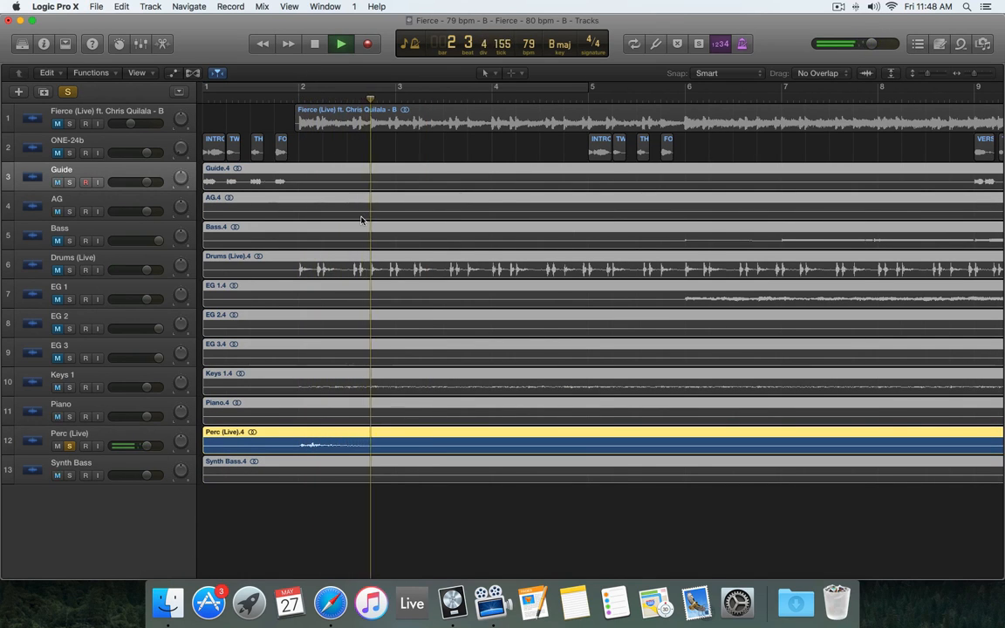
key(space)
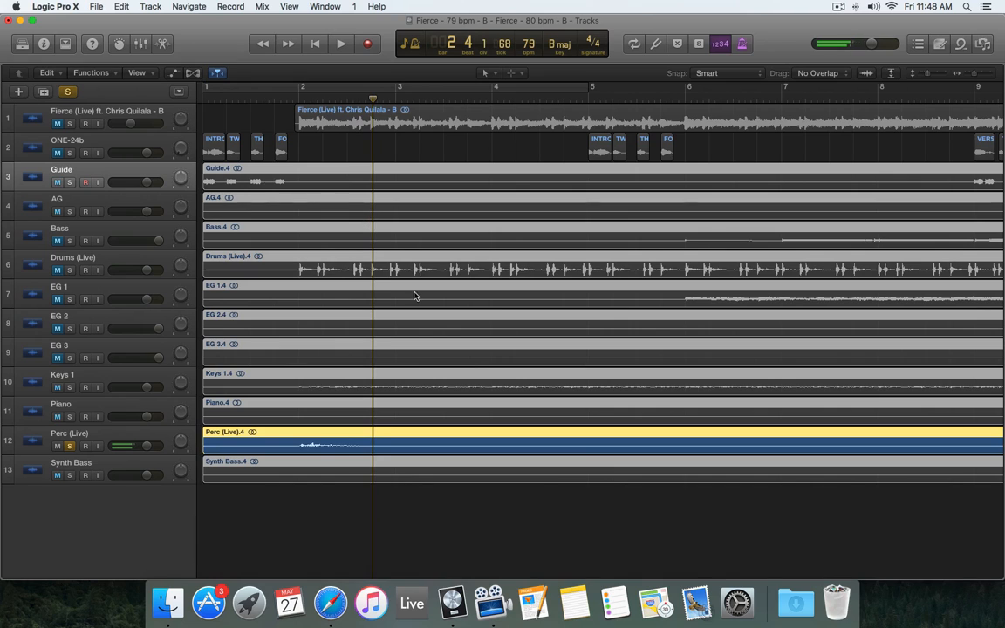
click(69, 446)
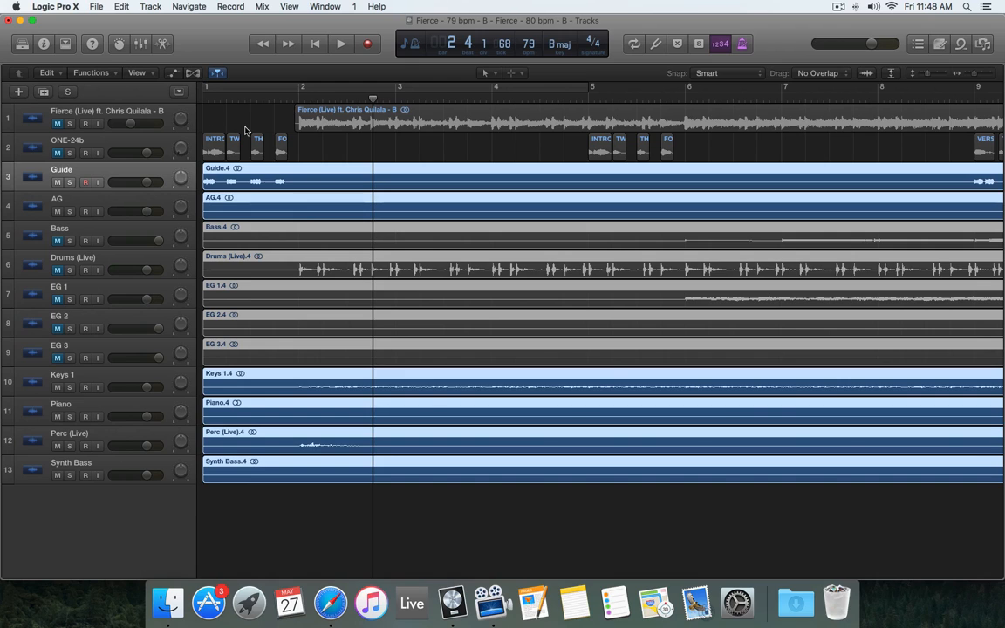
click(314, 44)
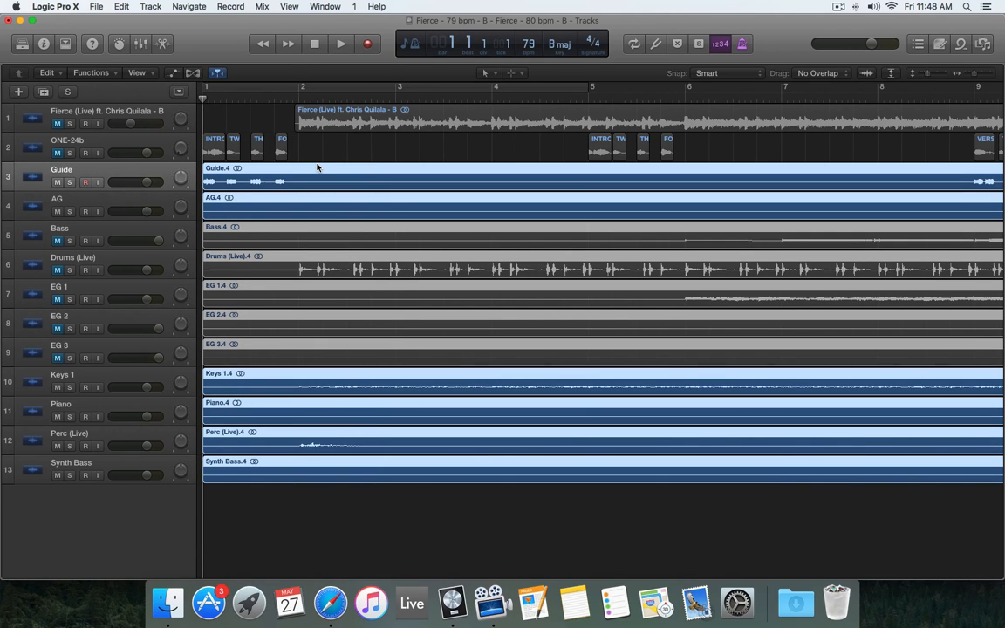
Pan the Guide, AG, Keys 1, Piano, Perc (Live) and Synth Bass tracks together to +63
click(134, 170)
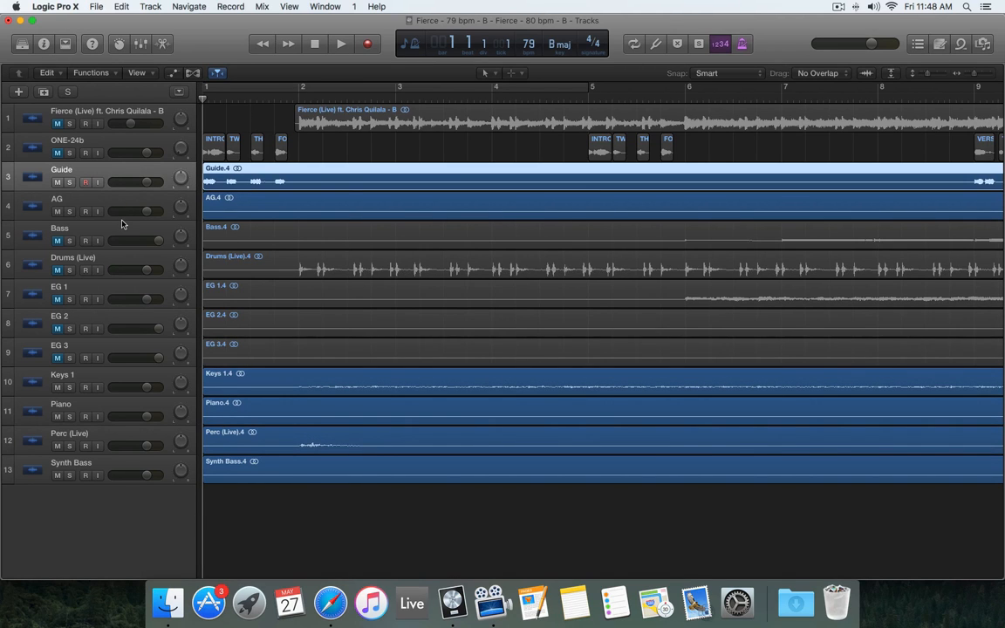
shift+click(98, 205)
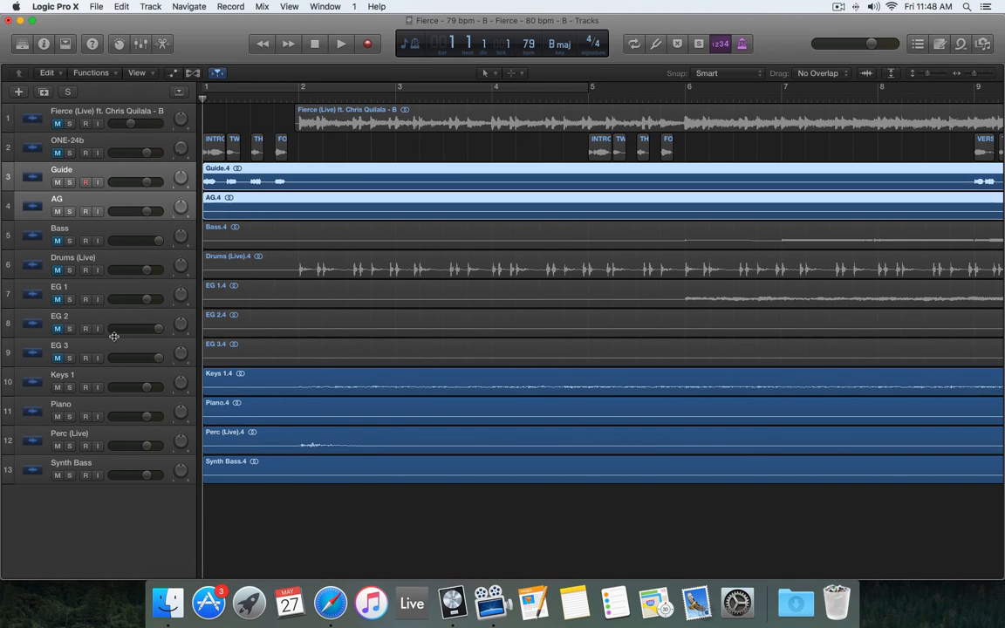
shift+click(118, 377)
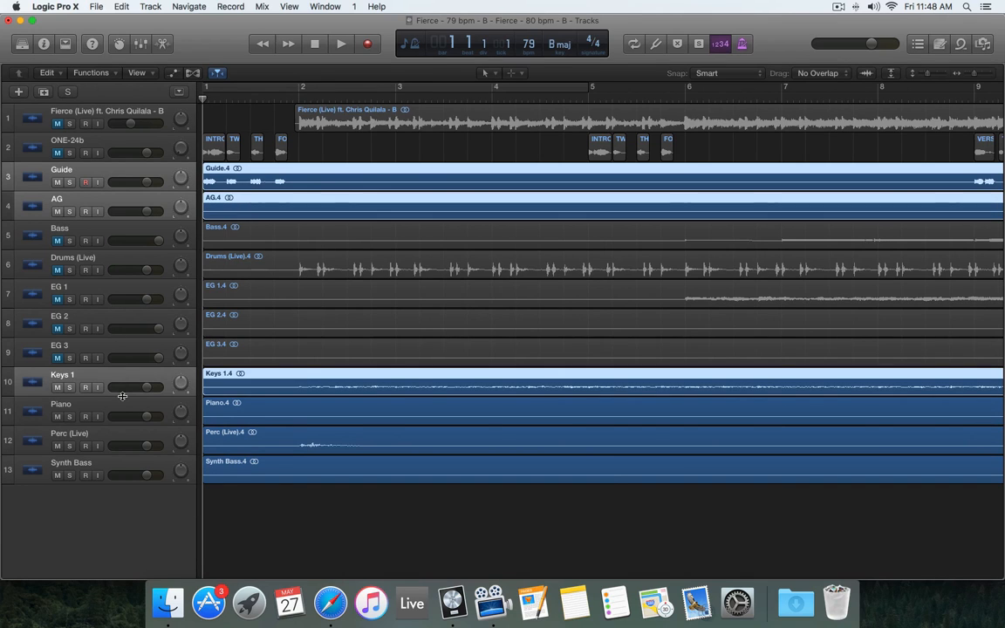
shift+click(109, 406)
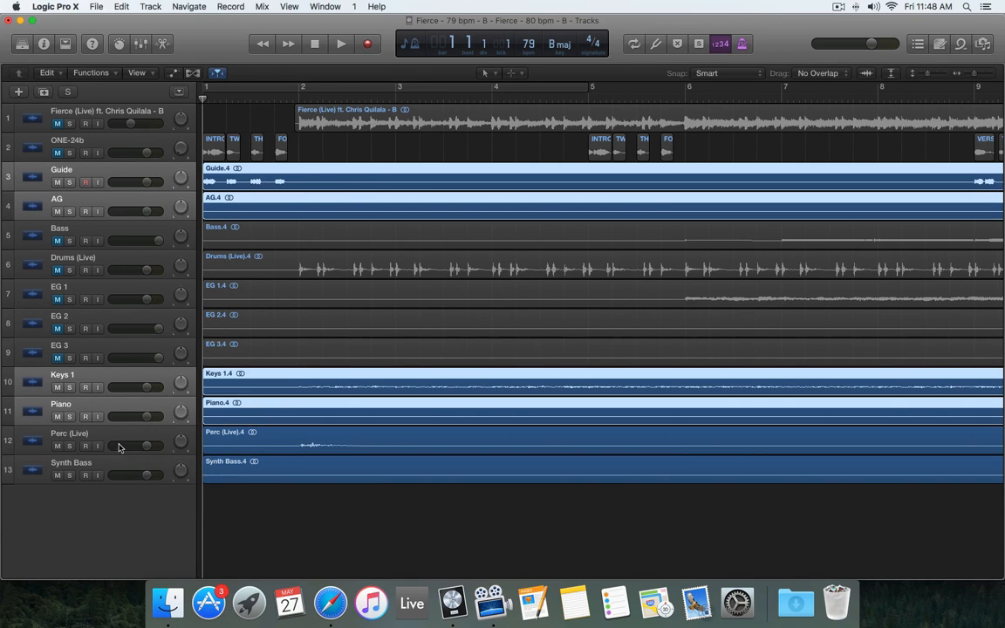
shift+click(119, 441)
shift+click(121, 462)
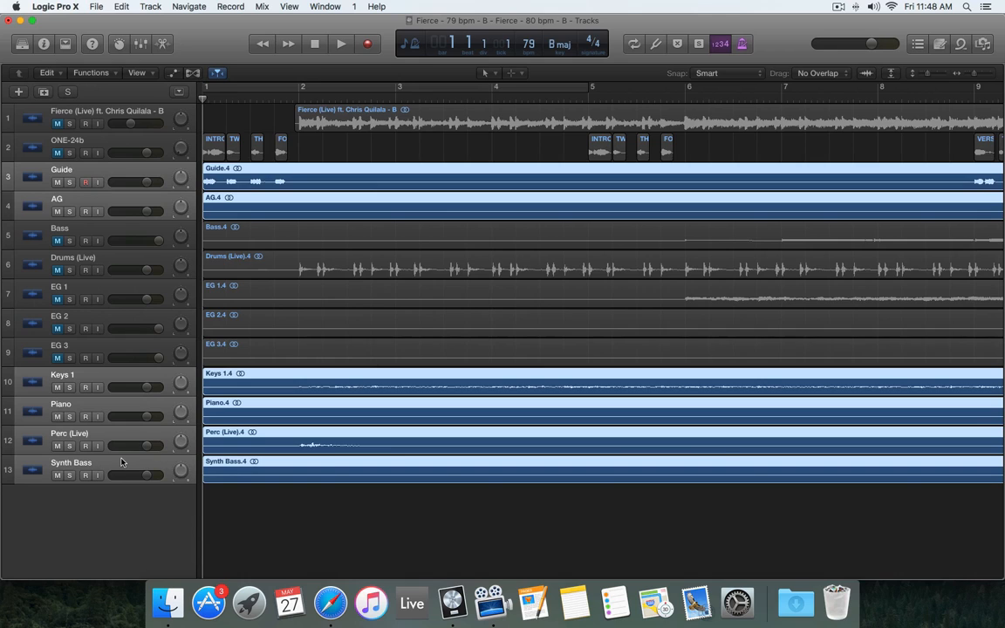
double_click(181, 471)
text(+63)
key(Return)
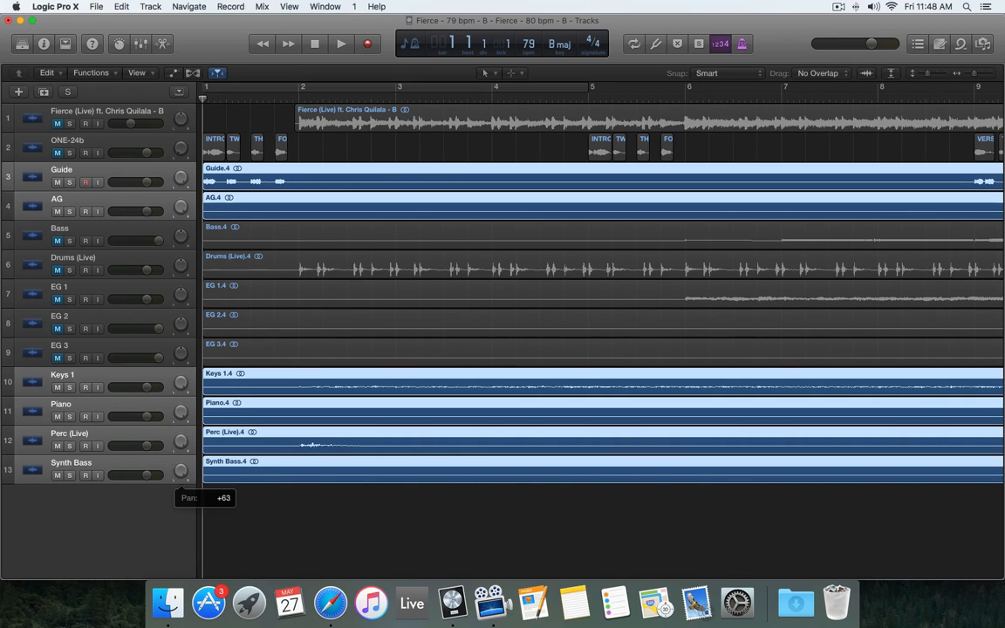
click(139, 518)
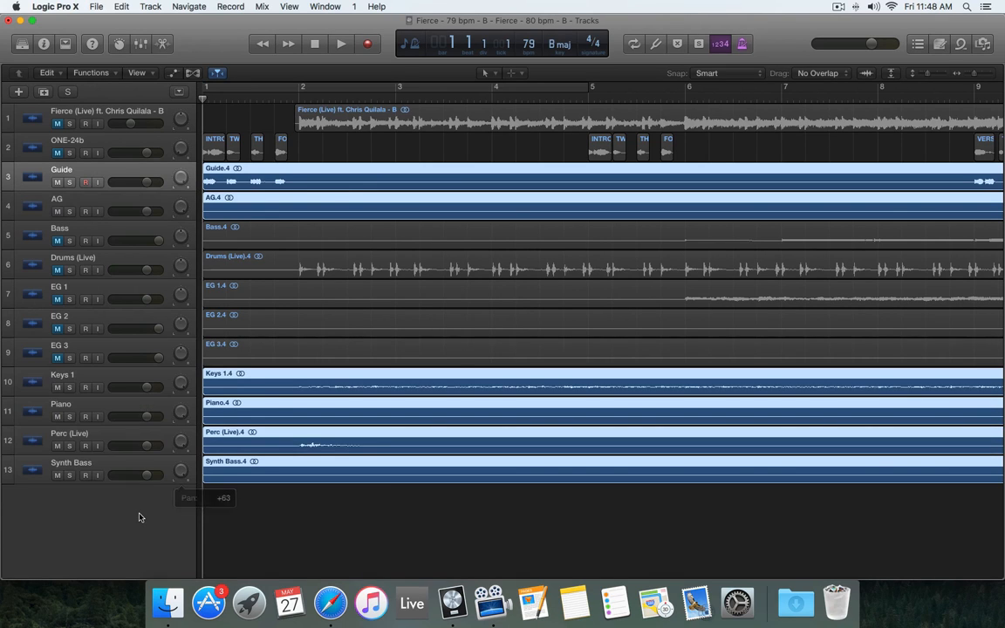
Select only the Guide track and reset its pan to centre
click(177, 180)
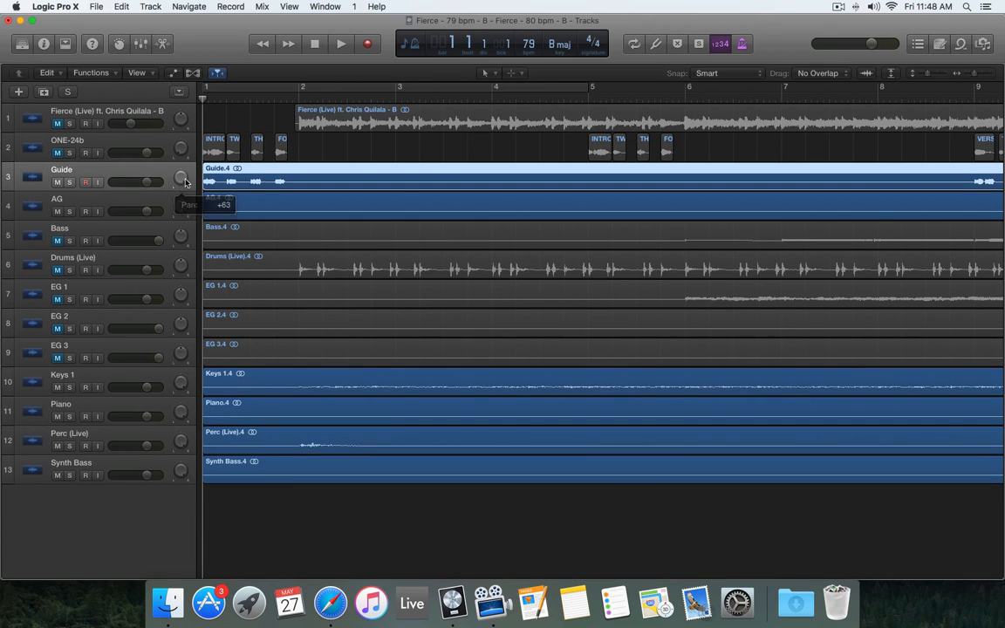
drag(183, 182, 184, 177)
alt+click(182, 178)
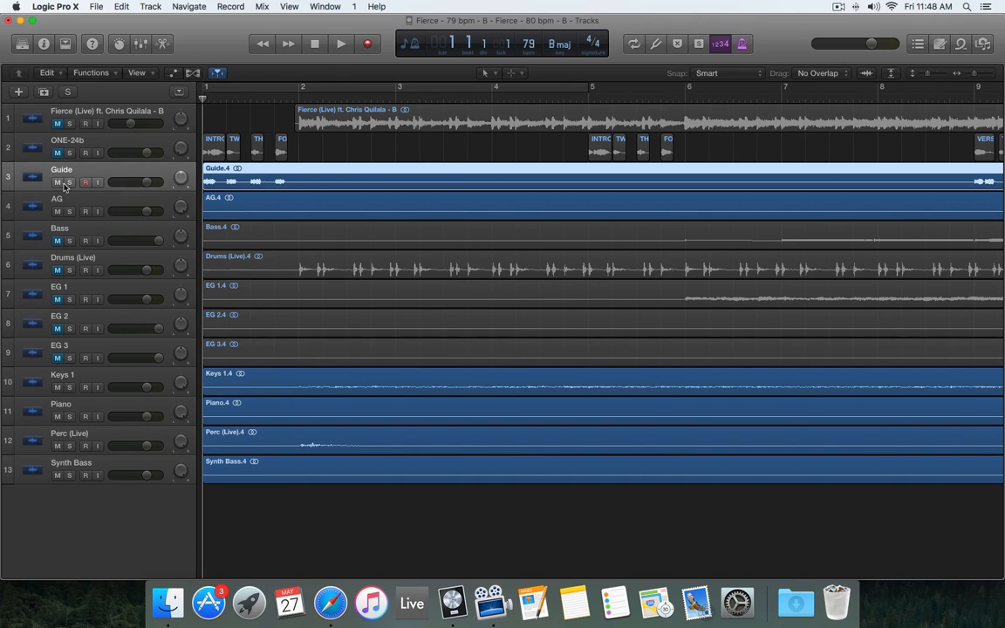
Play the Guide track briefly from bar 1, then mute it
key(space)
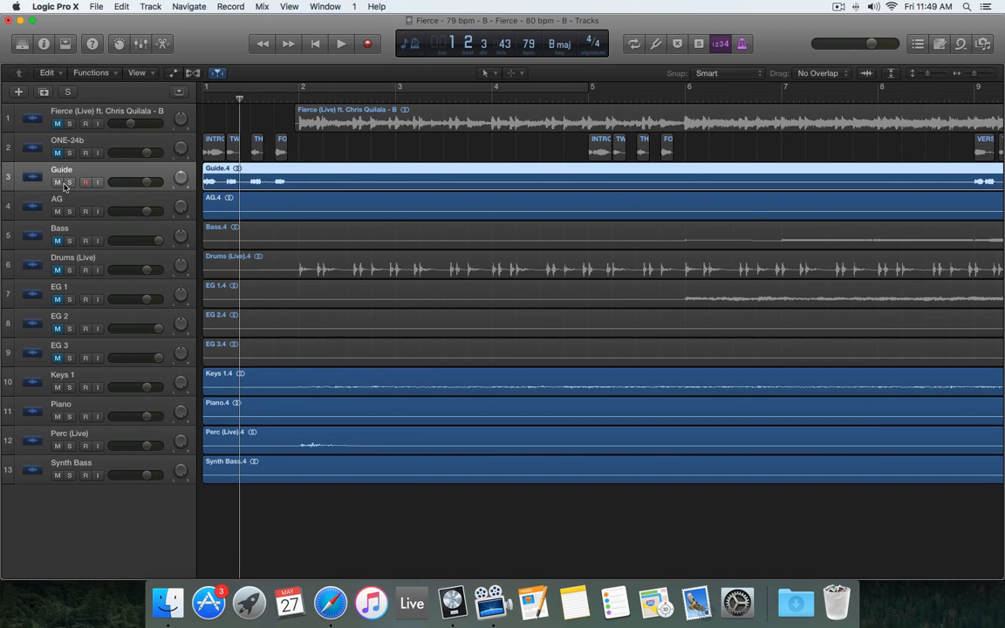
click(58, 184)
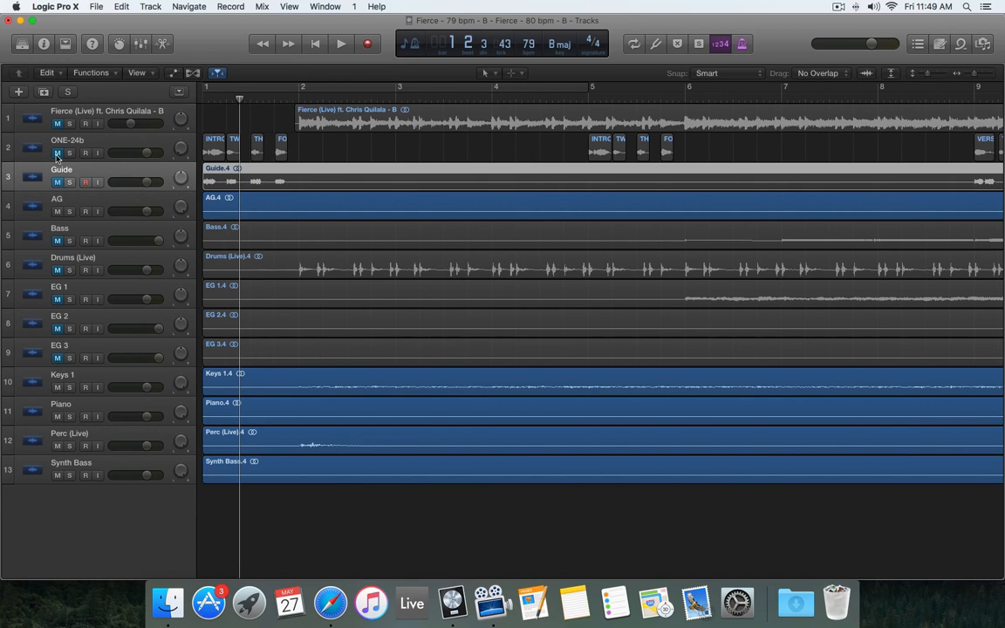
Unmute ONE-24b temporarily to audition its spoken count-in in bar 1, then stop playback and mute it again
click(57, 154)
click(265, 45)
key(space)
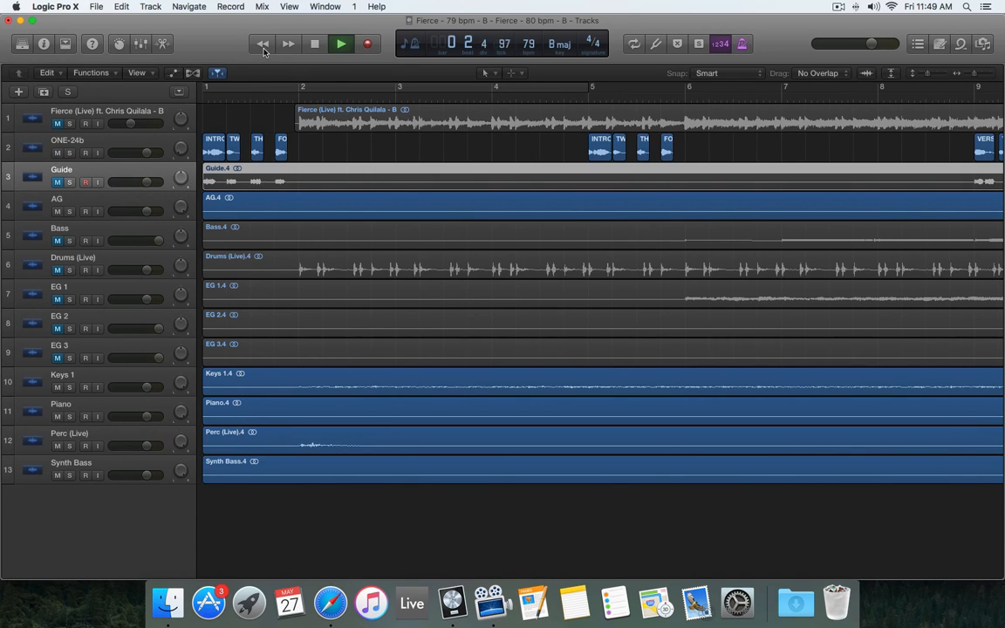
key(space)
click(292, 49)
key(space)
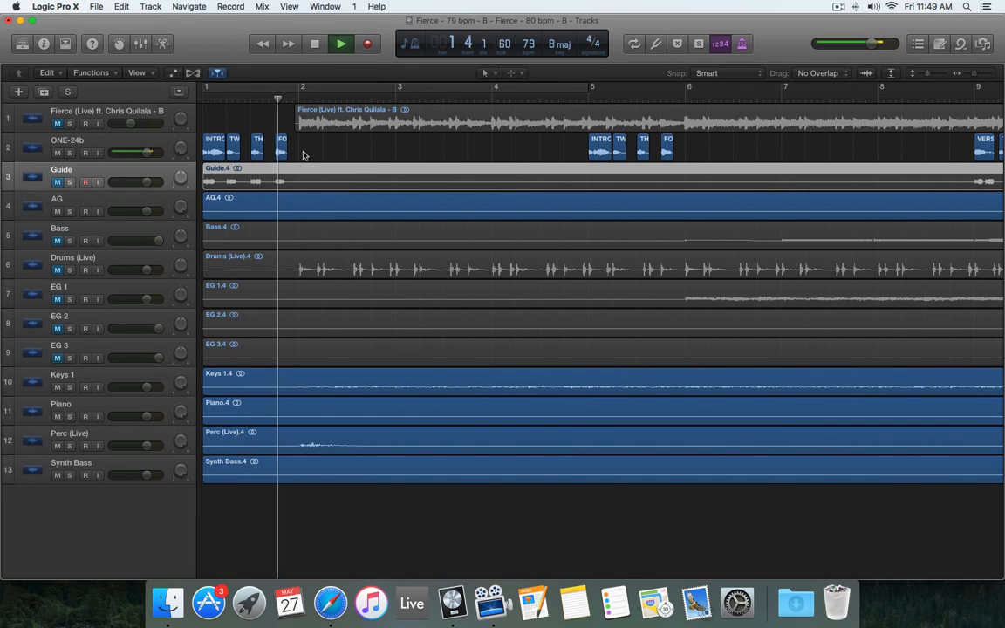
key(space)
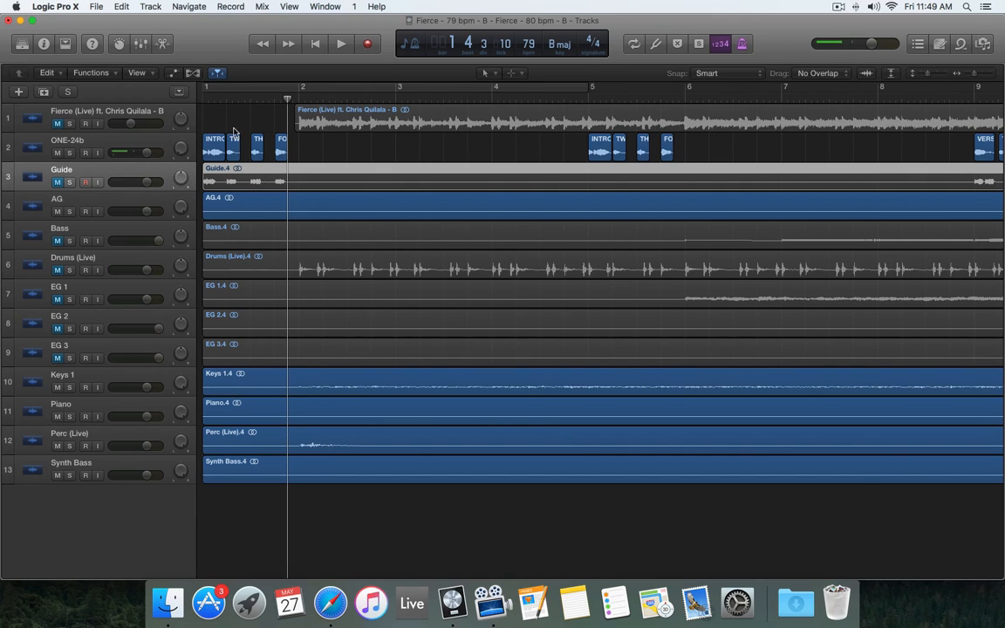
click(58, 154)
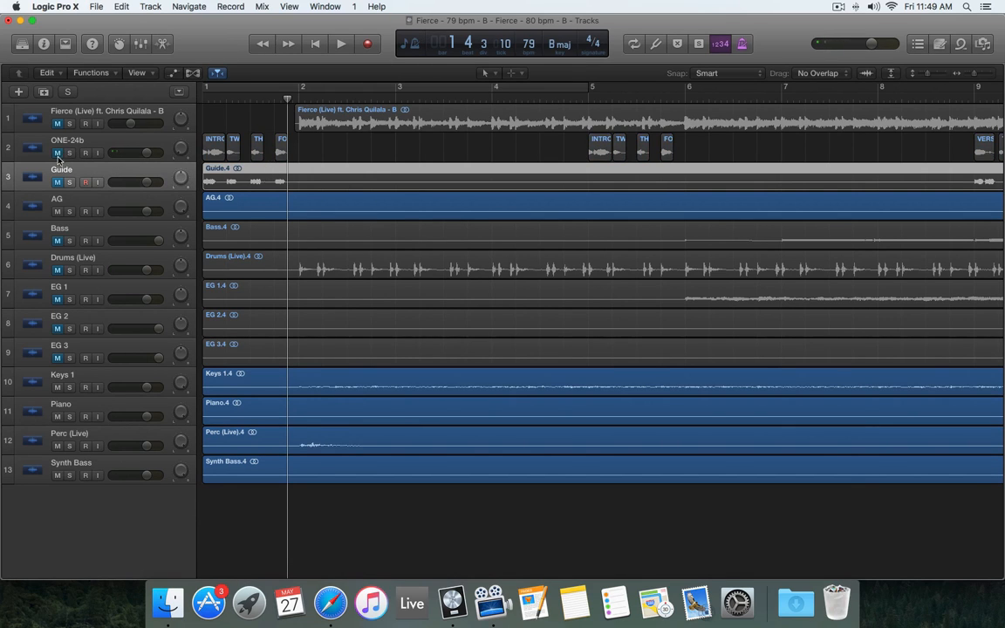
Switch to Safari to view the Band Cues item in the Loop Community Shop, then minimise the page
click(331, 604)
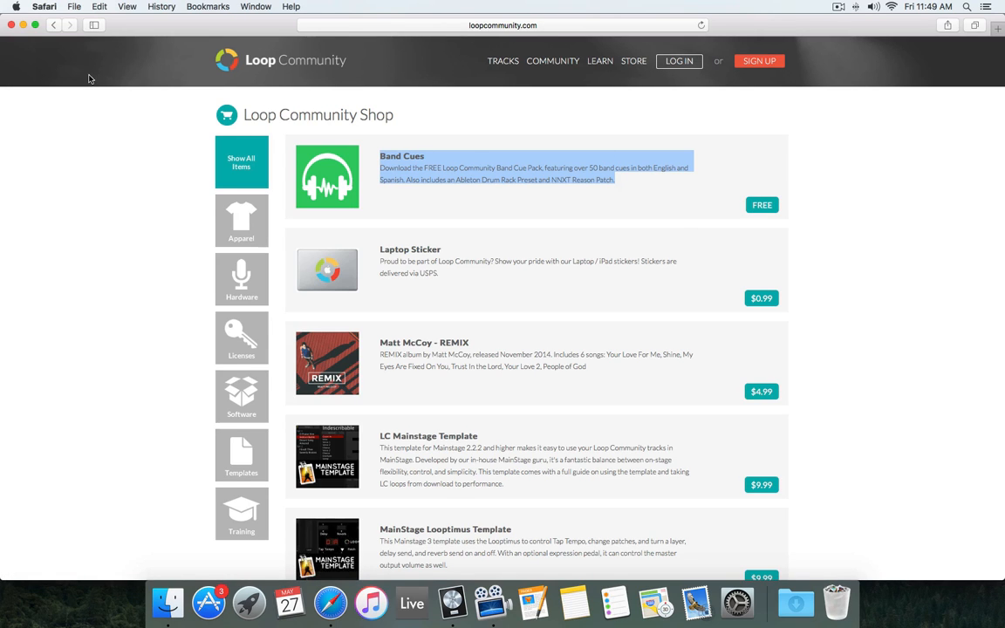
click(23, 25)
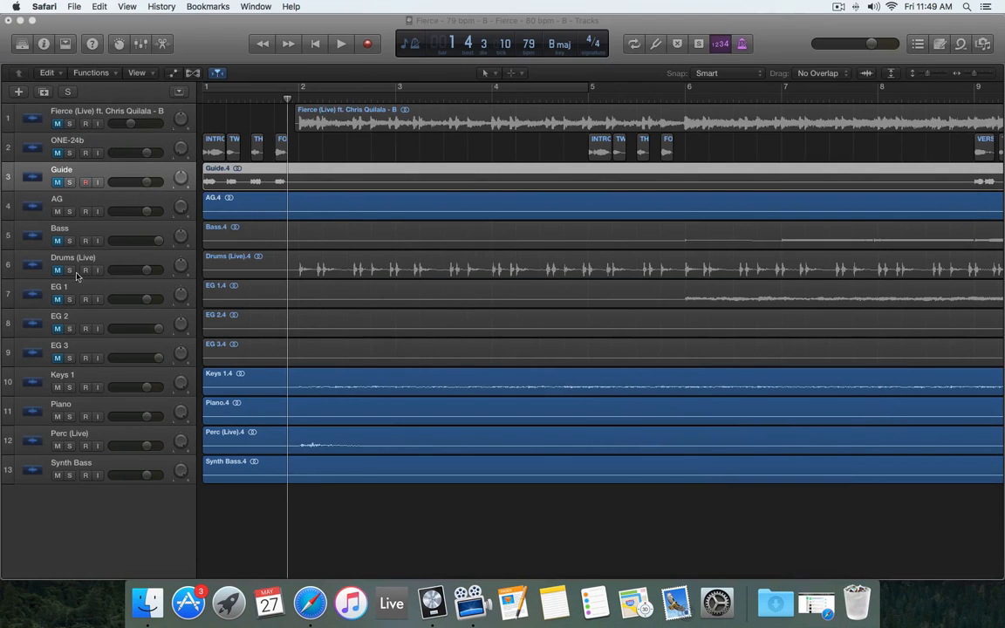
Switch to Finder and browse the WAV cue files in the ENGLISH folder of CUE PACK
click(137, 619)
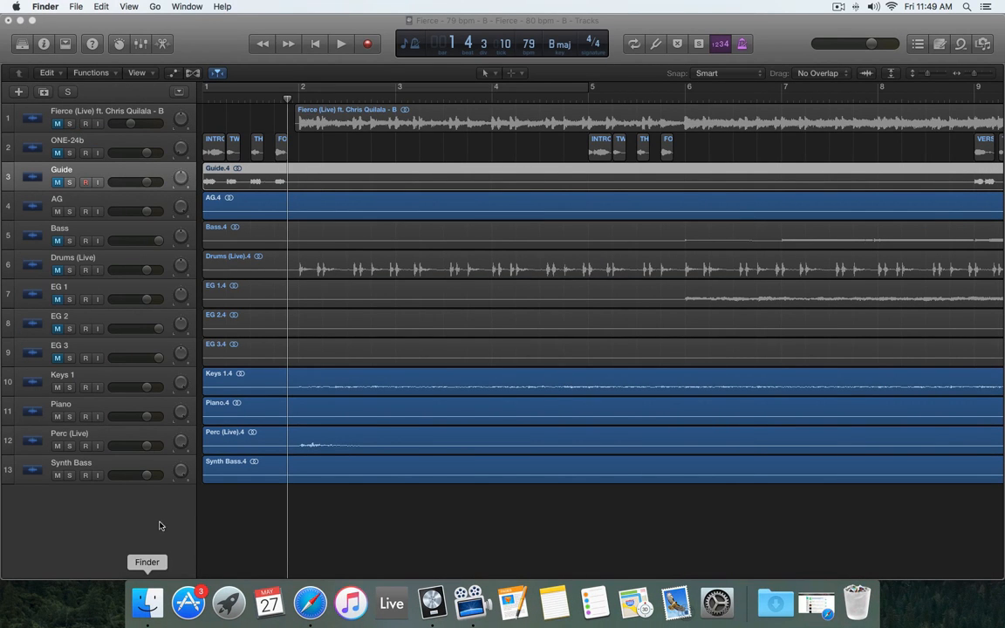
click(322, 351)
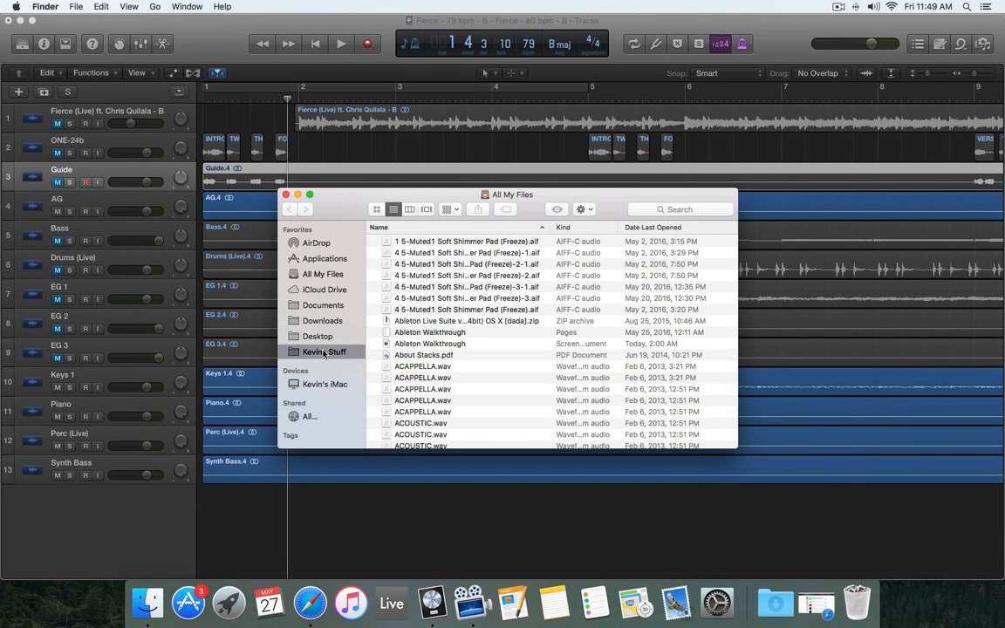
click(405, 310)
double_click(406, 311)
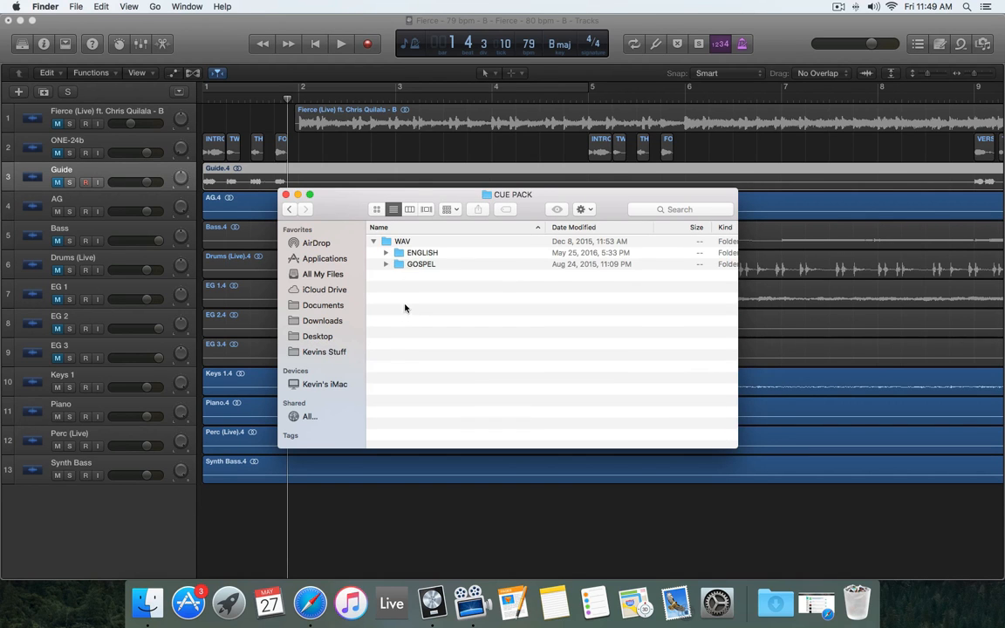
double_click(397, 247)
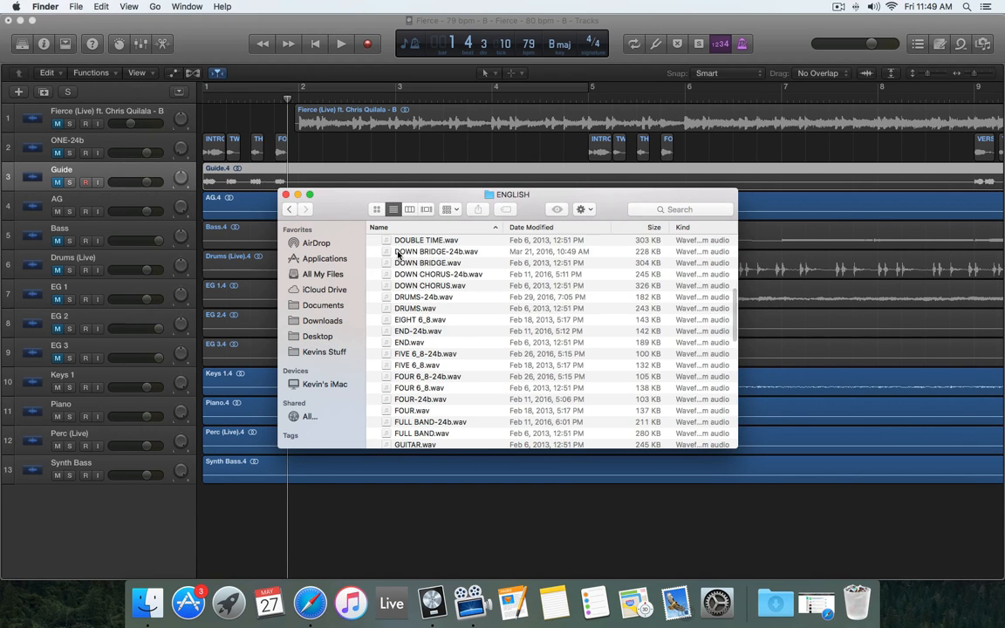
scroll(404, 314, up, 10)
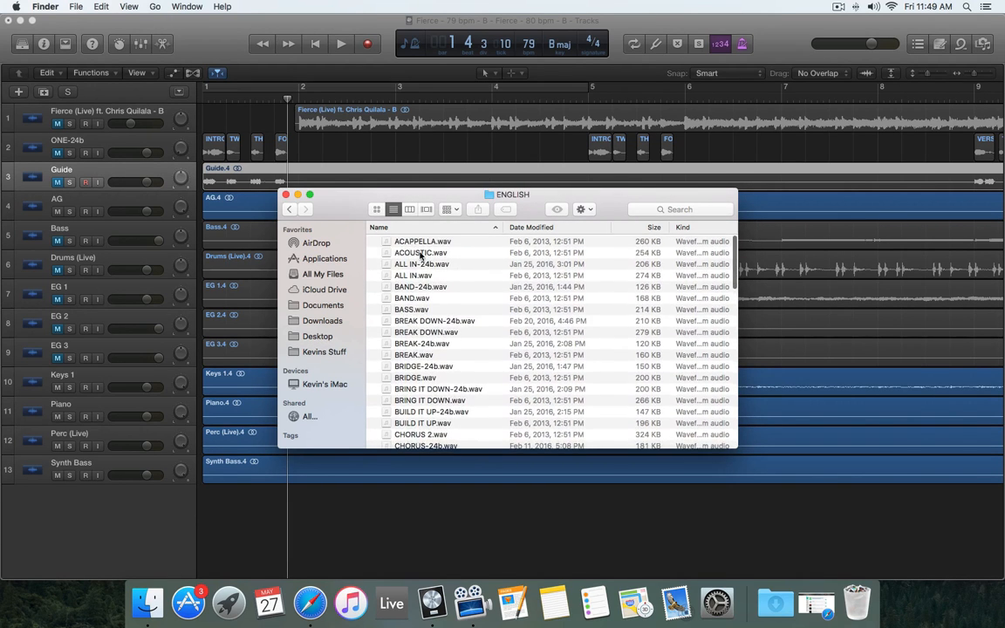
scroll(419, 267, down, 20)
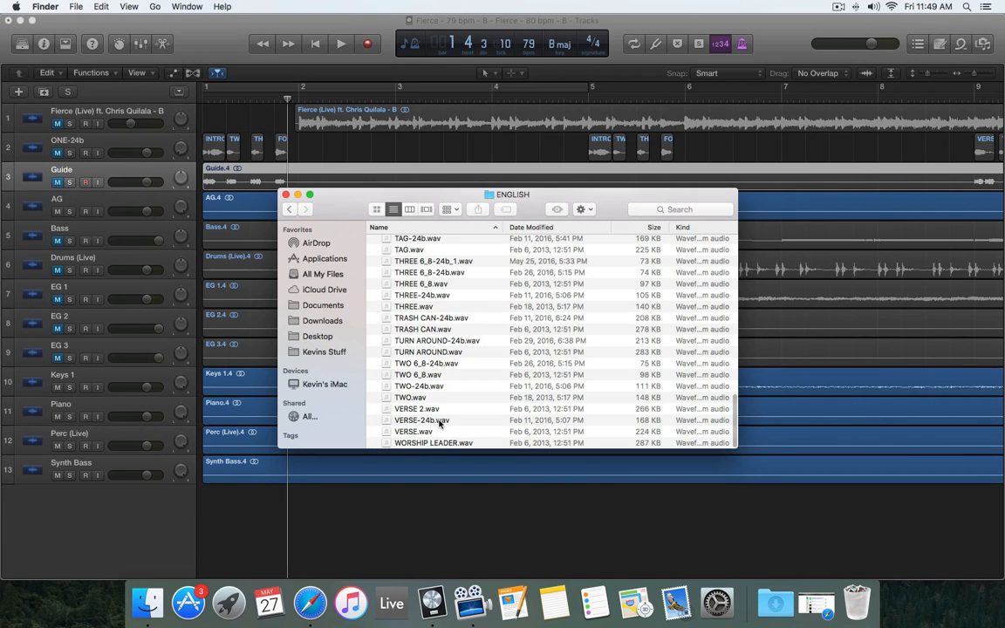
scroll(441, 423, up, 5)
scroll(440, 424, up, 10)
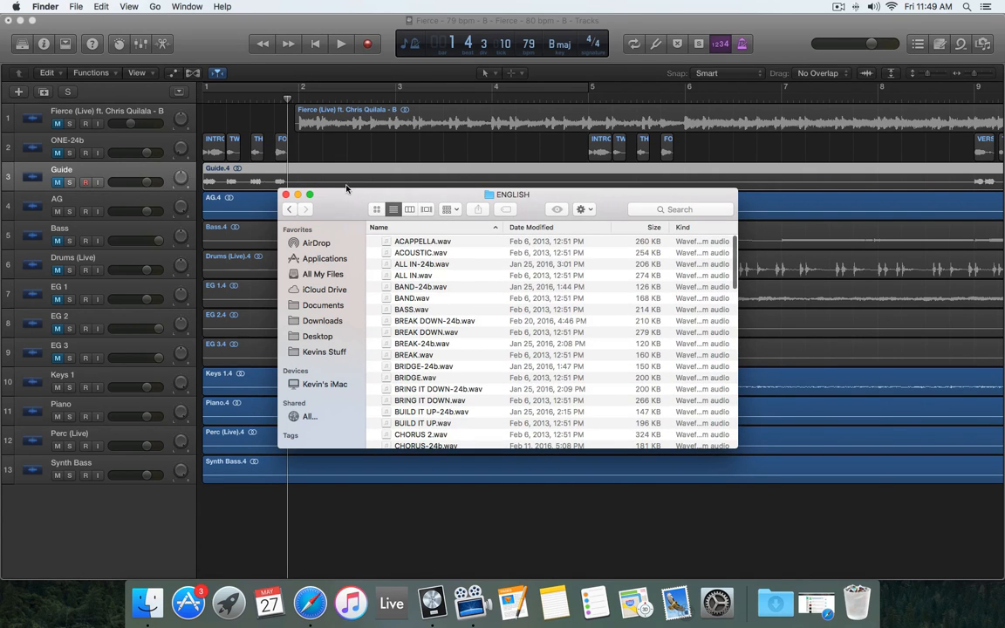
drag(350, 204, 532, 243)
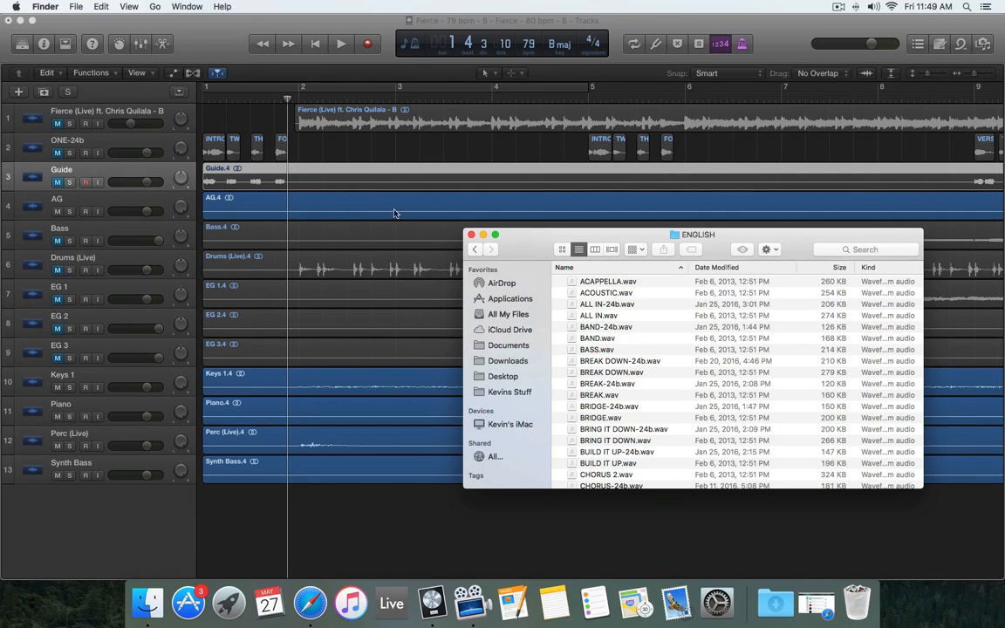
Return to Logic Pro X, select the ONE-24b cue track and place the playhead at bar 2
click(119, 145)
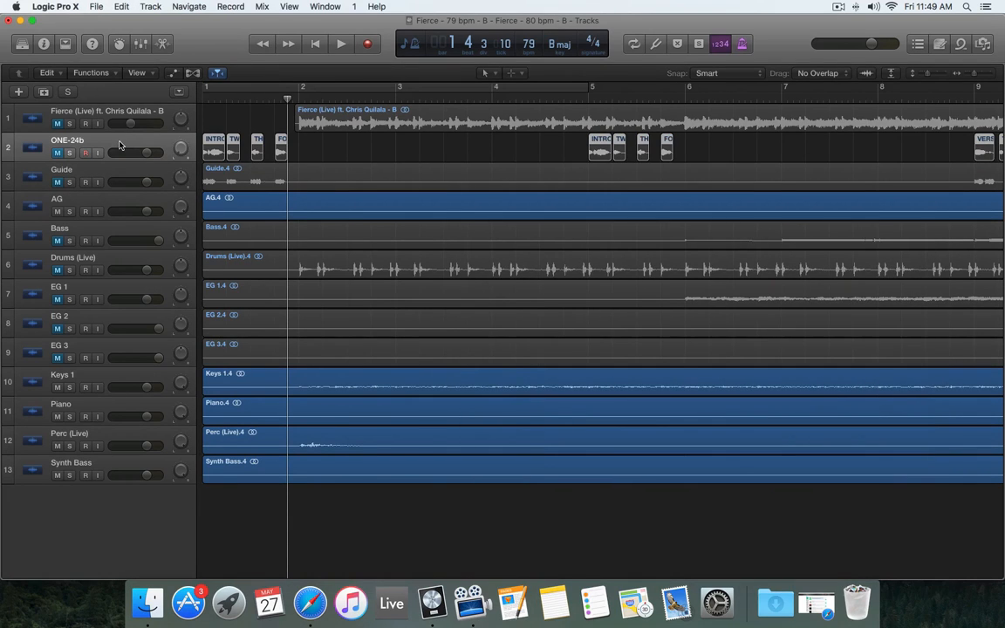
click(314, 46)
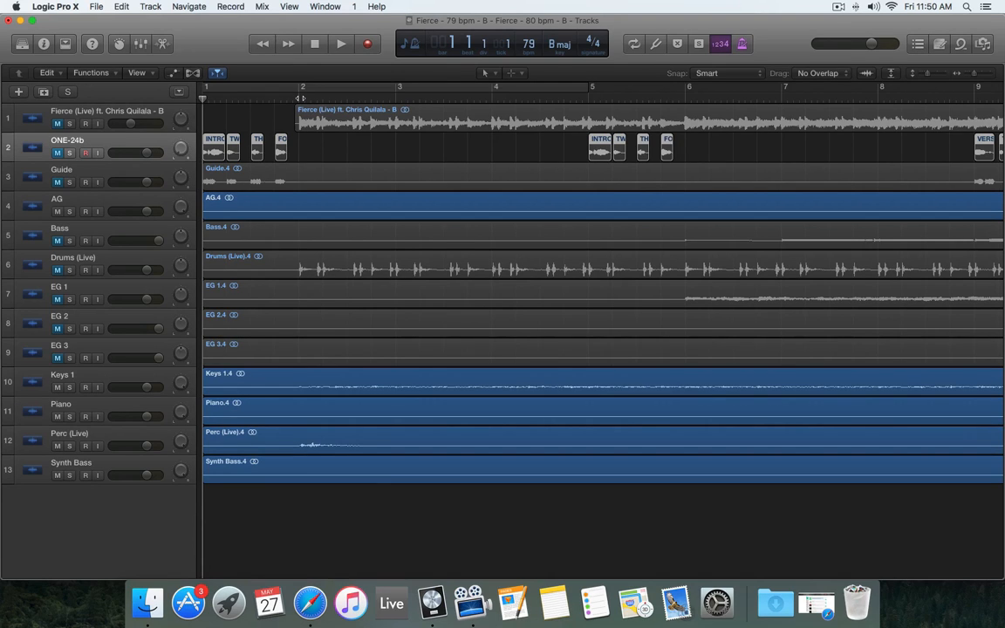
click(300, 98)
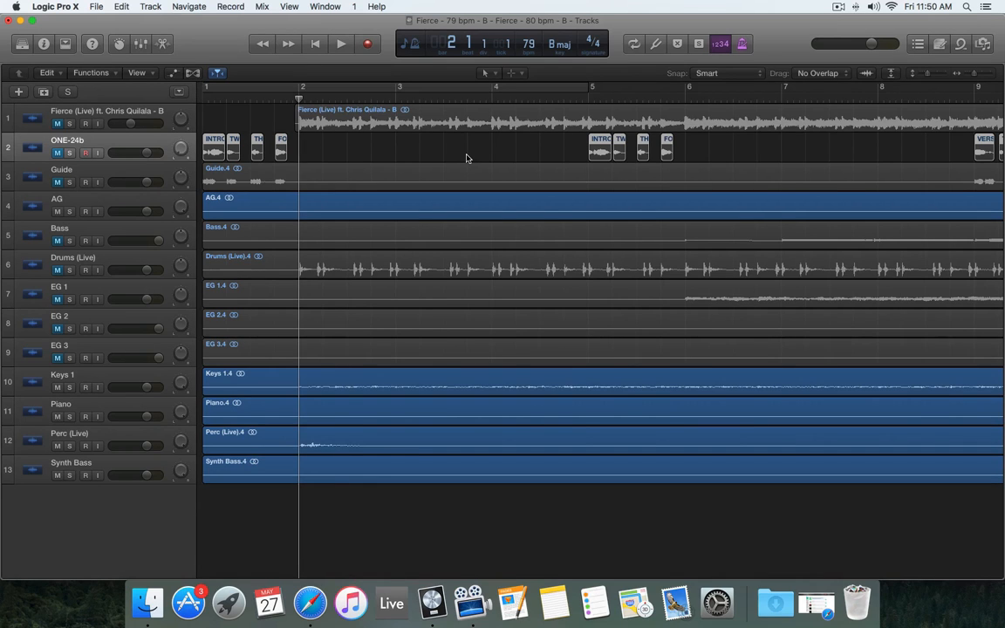
scroll(467, 158, right, 5)
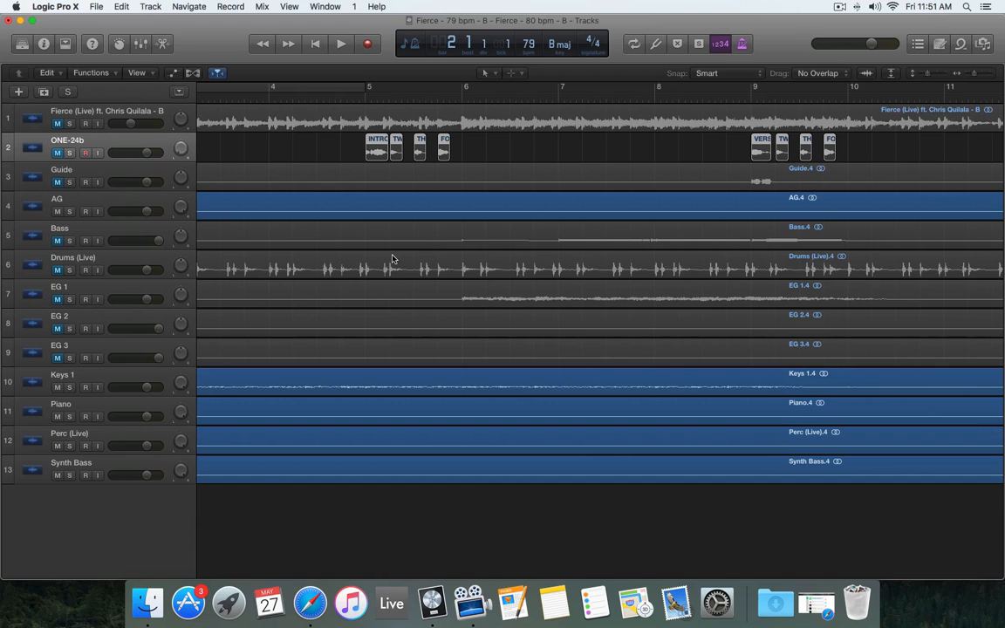
scroll(392, 260, left, 5)
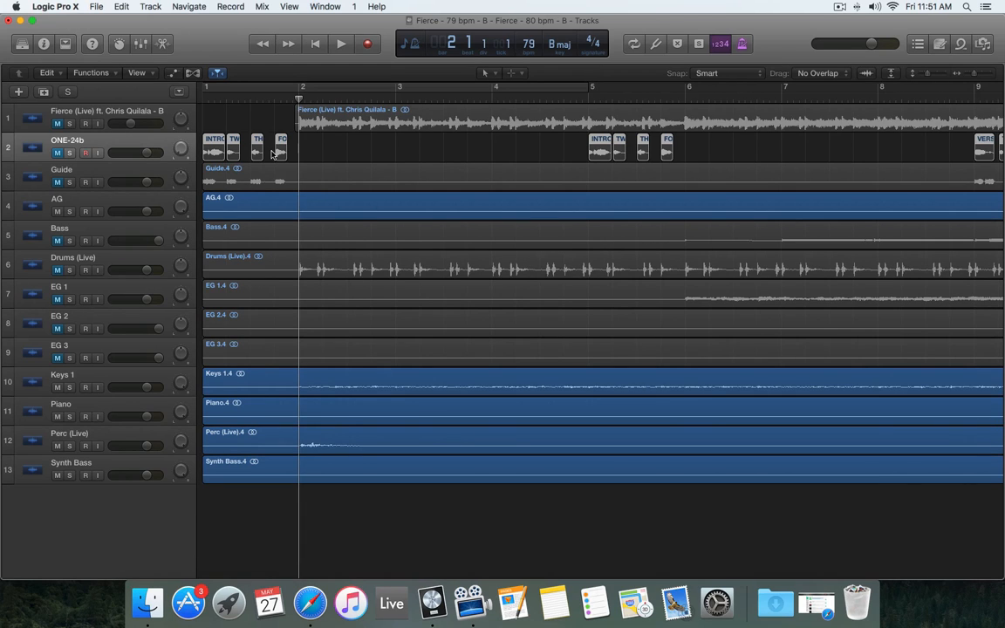
Unmute the ONE-24b track and play its intro count-in from bar 1
click(54, 154)
click(312, 48)
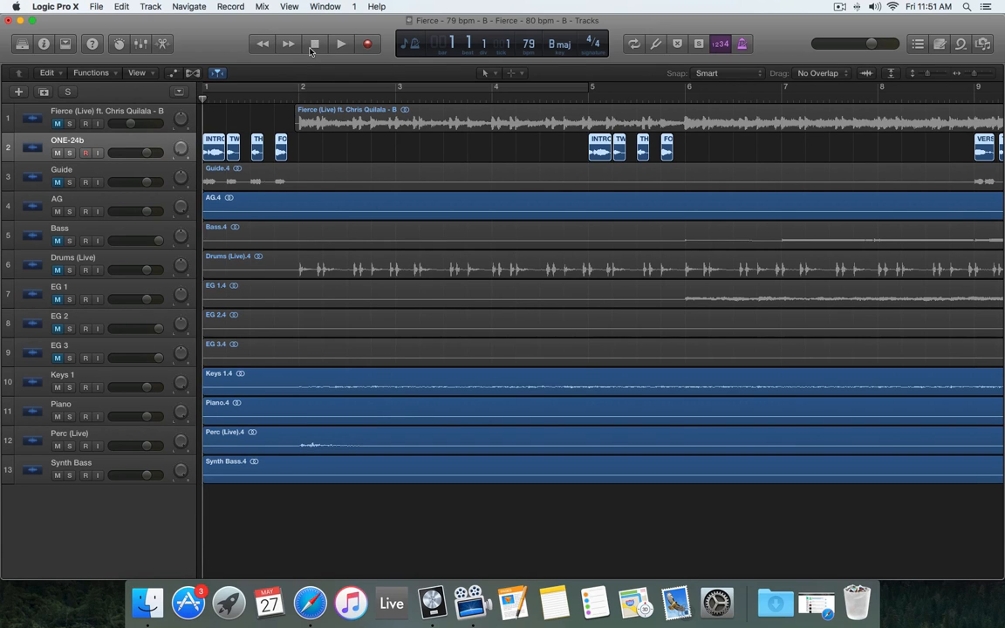
key(space)
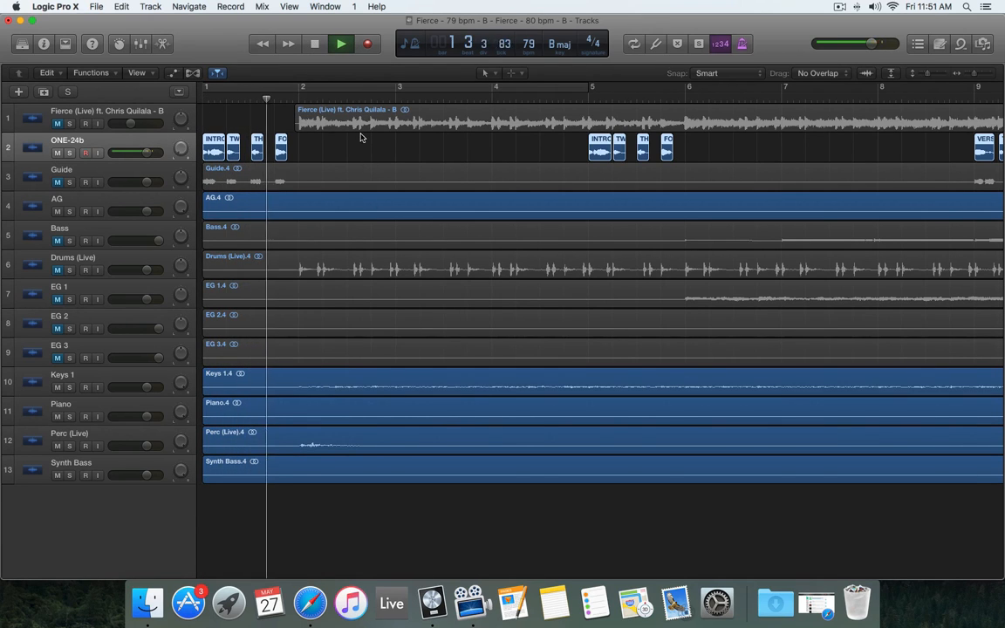
key(space)
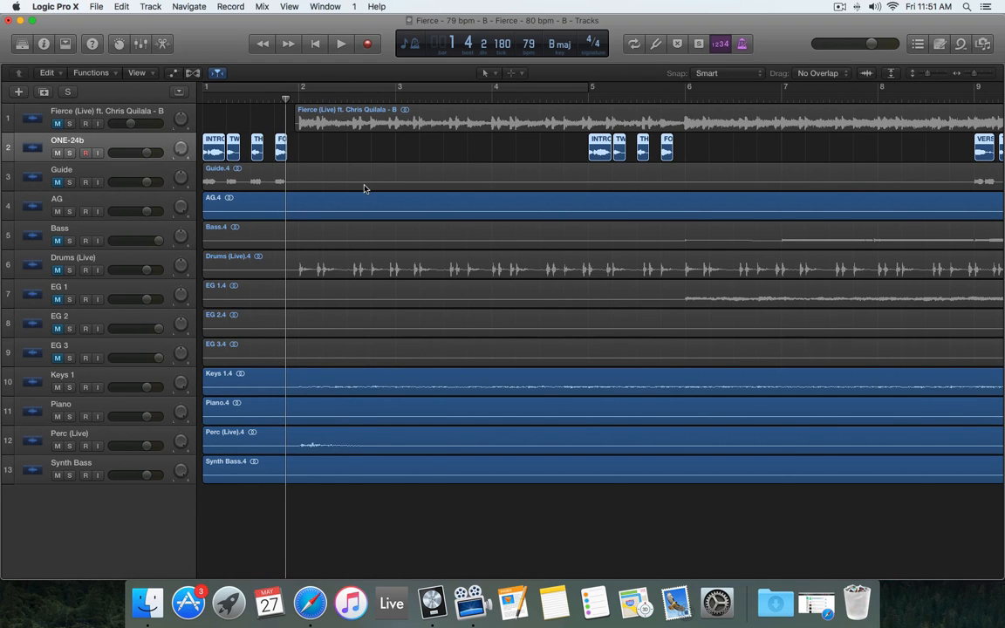
Examine the cue regions through to the song's end with the Fierce (Live) reference track temporarily unmuted, then return to bar 1
scroll(365, 189, right, 10)
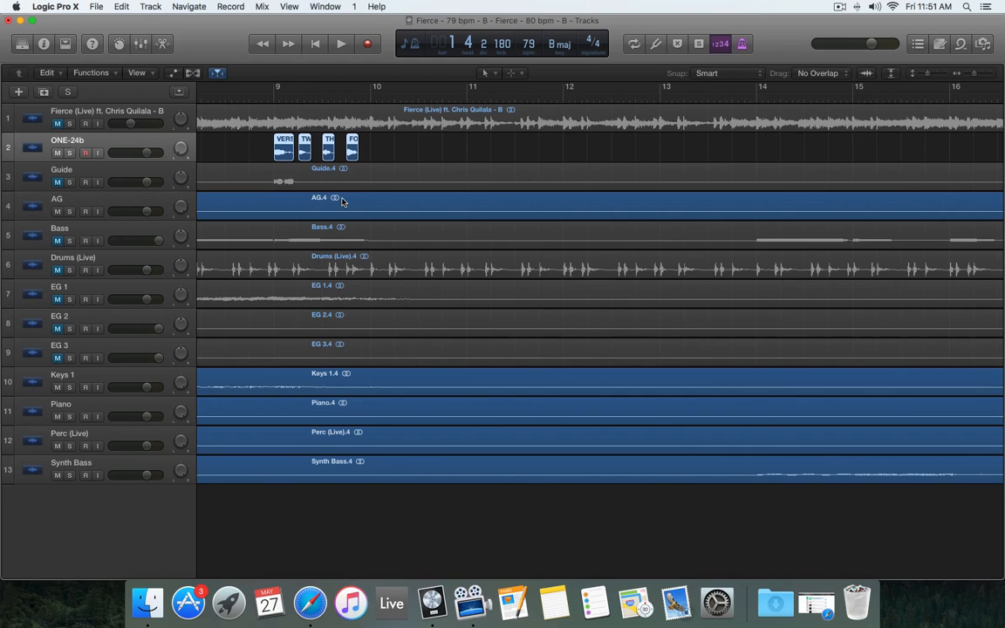
scroll(343, 202, right, 15)
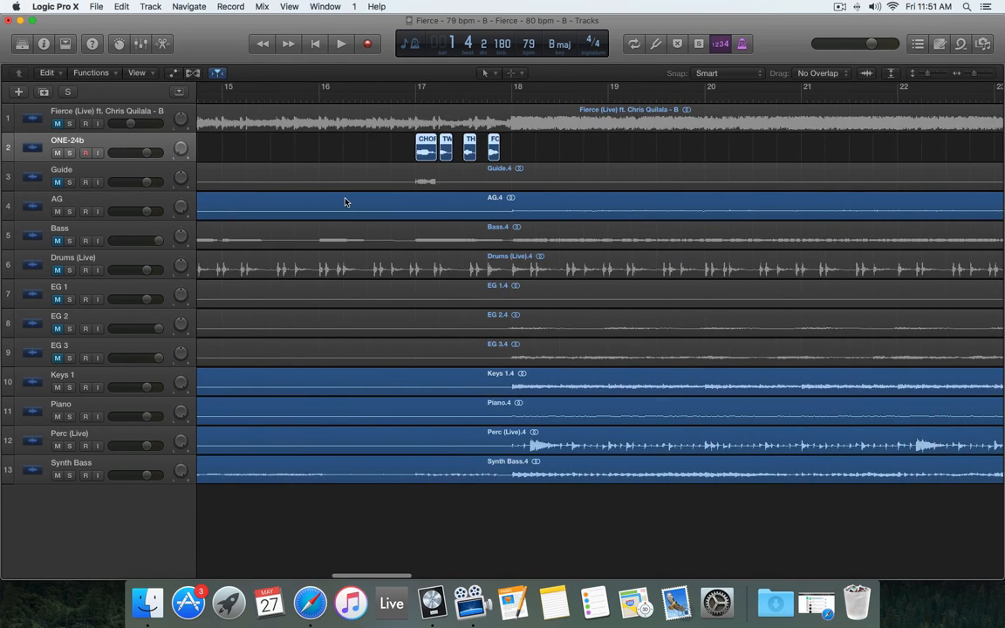
click(58, 124)
scroll(360, 163, right, 8)
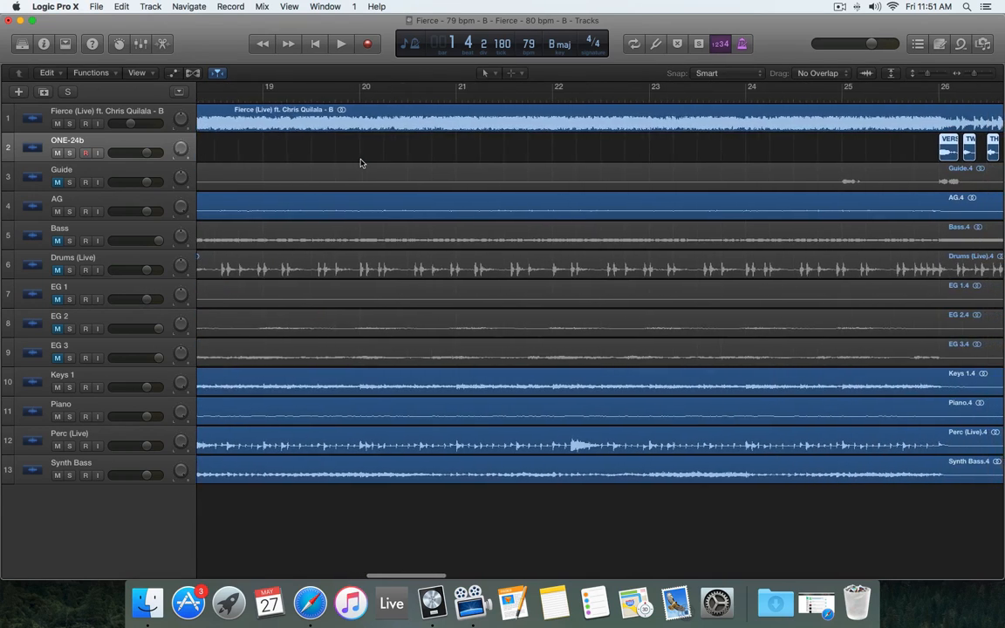
scroll(360, 163, right, 20)
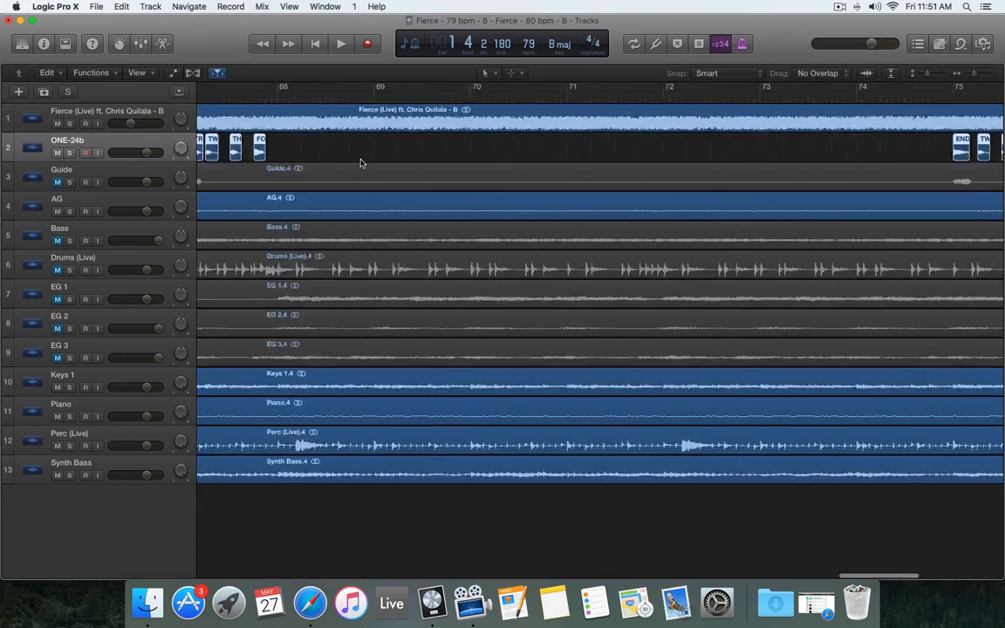
scroll(361, 163, right, 8)
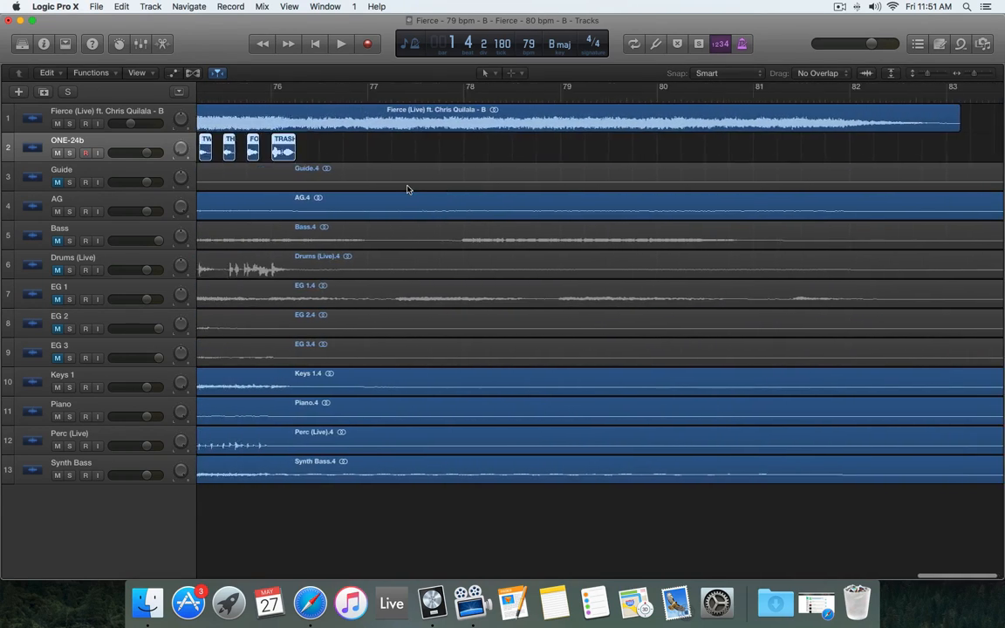
scroll(407, 188, right, 3)
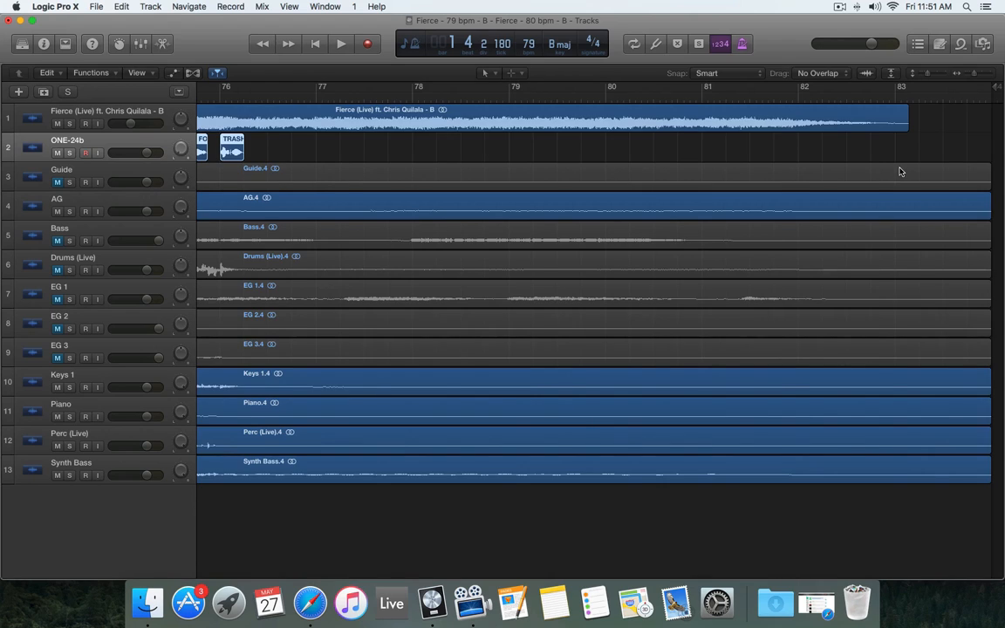
key(Return)
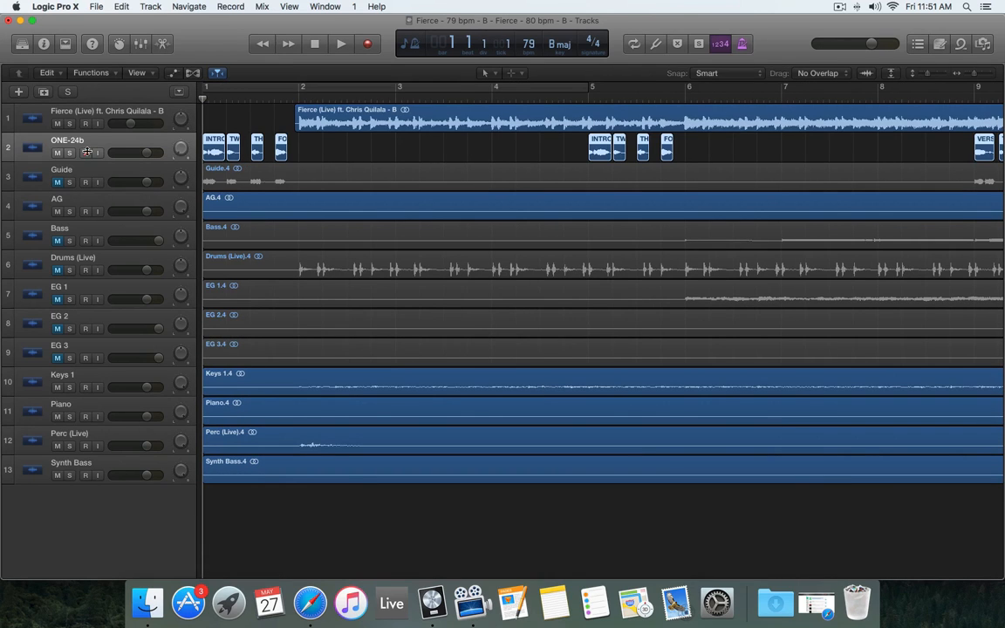
click(58, 124)
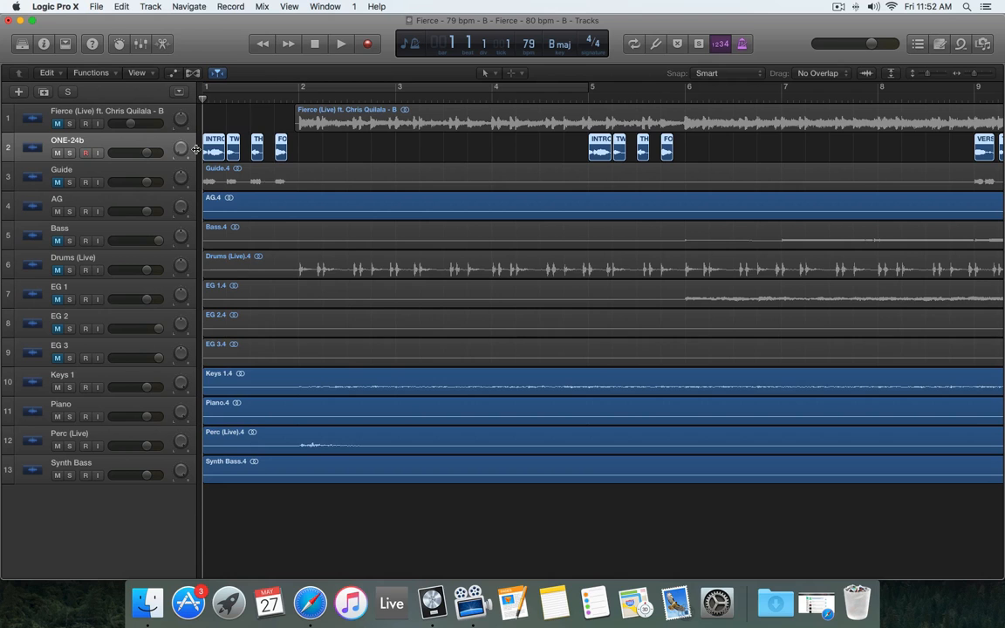
Try out the project bounce settings with the end position set to bar 84, and dismiss them without bouncing
click(94, 8)
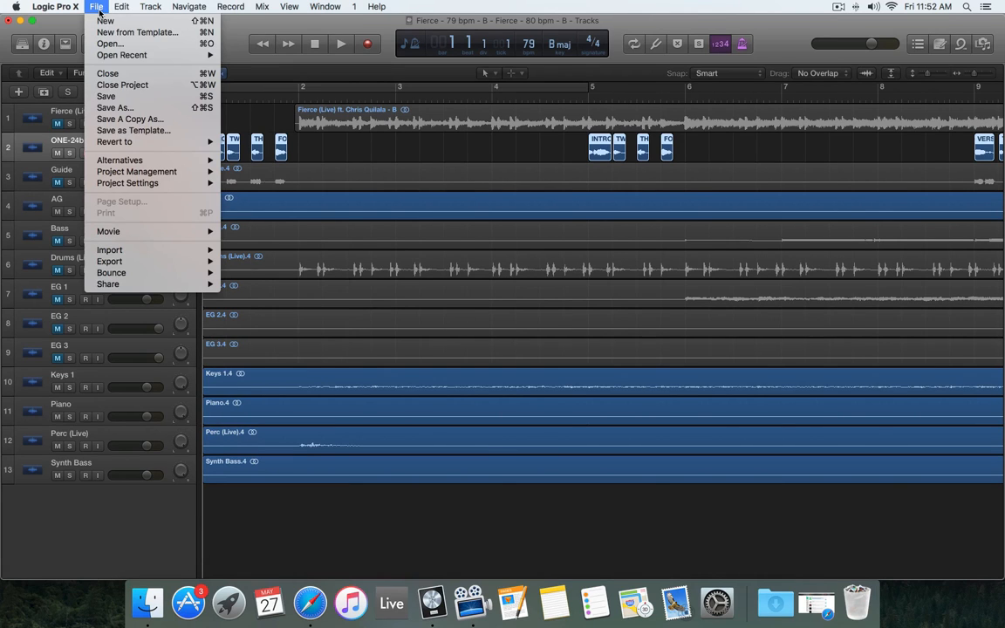
mouse_move(192, 272)
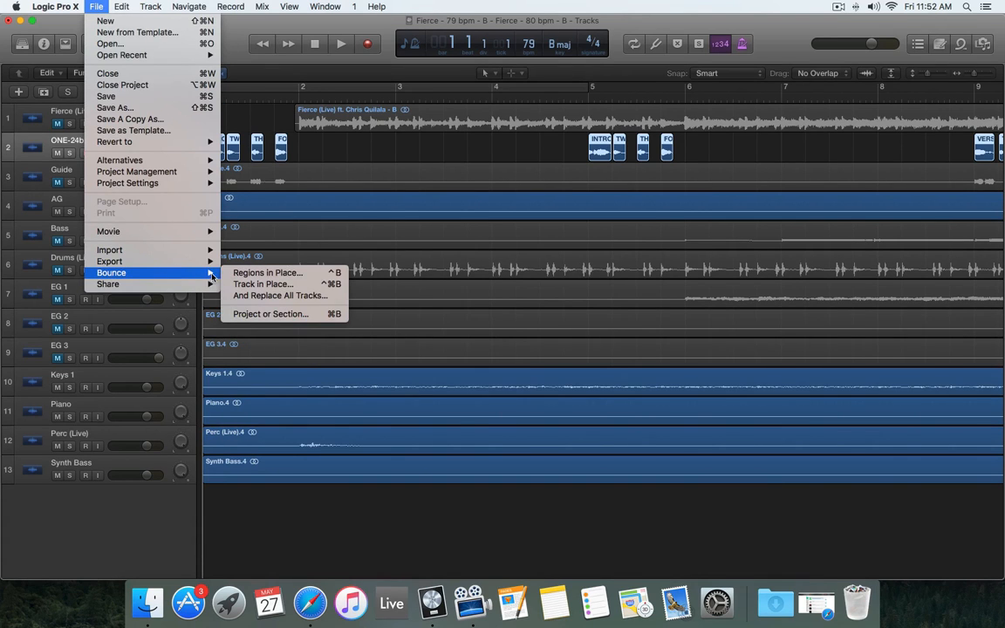
click(286, 316)
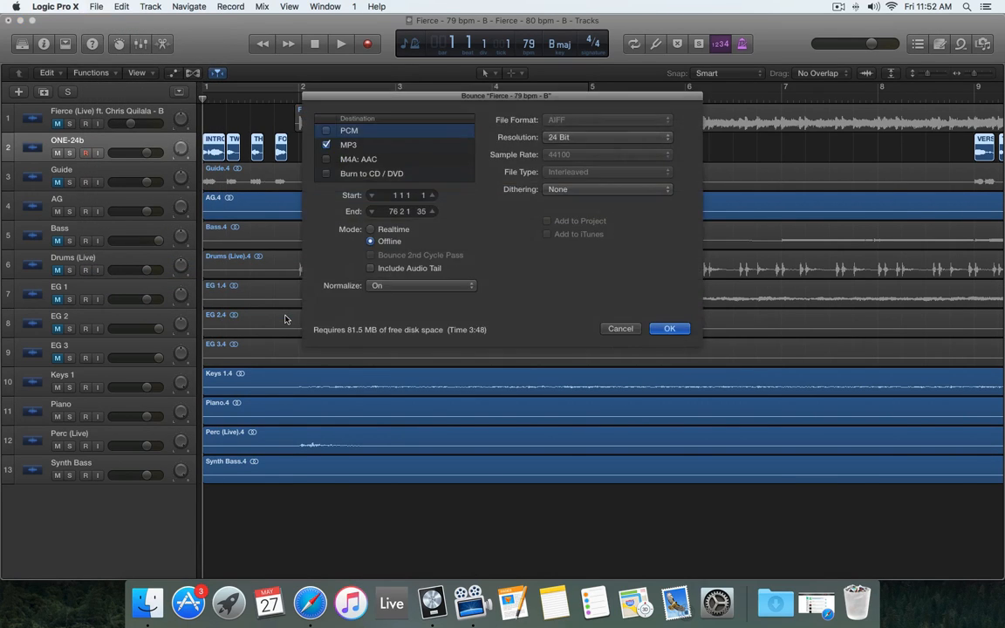
click(393, 200)
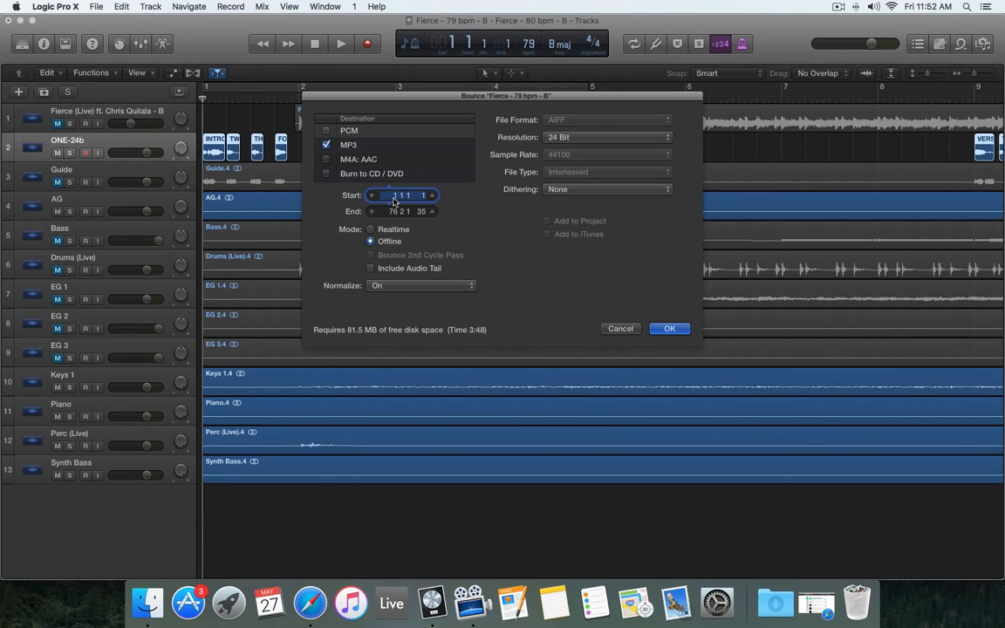
key(Tab)
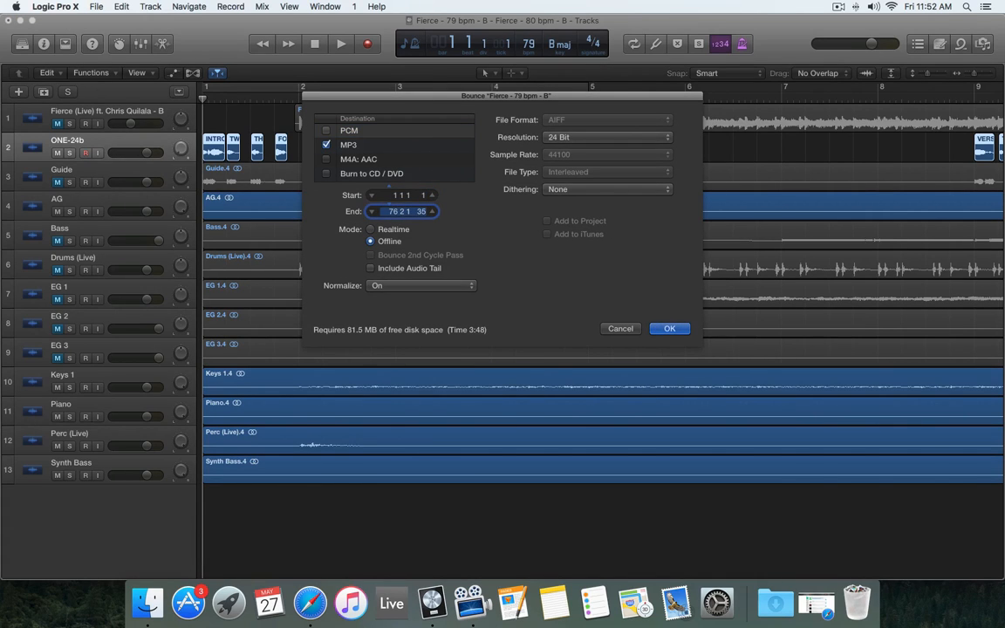
text(84)
key(Return)
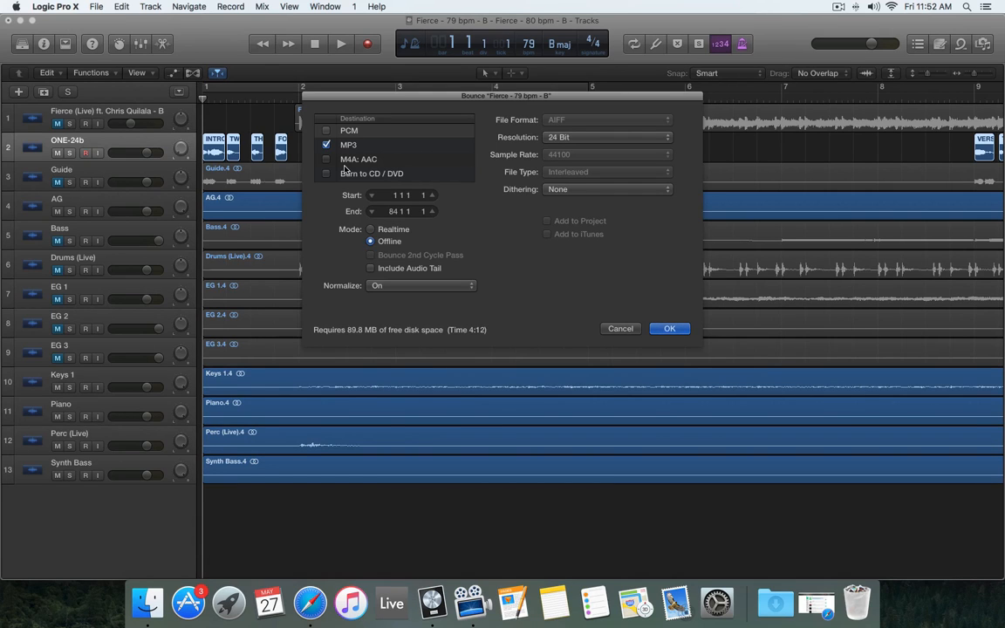
click(628, 330)
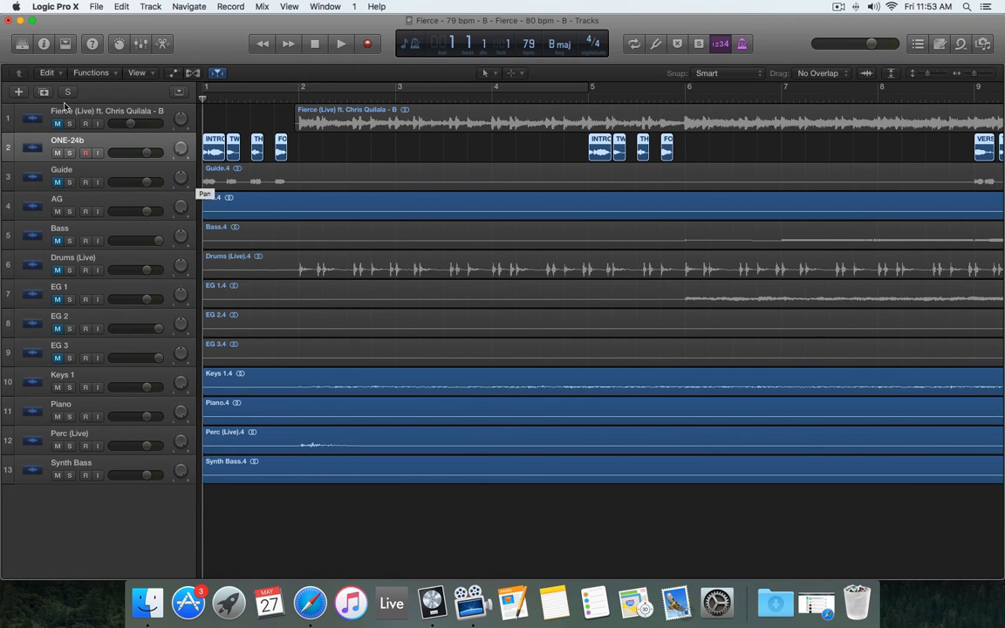
Clear the project and ENGLISH folder windows off the desktop and switch to the Ableton LOOPS playlist in iTunes
click(20, 20)
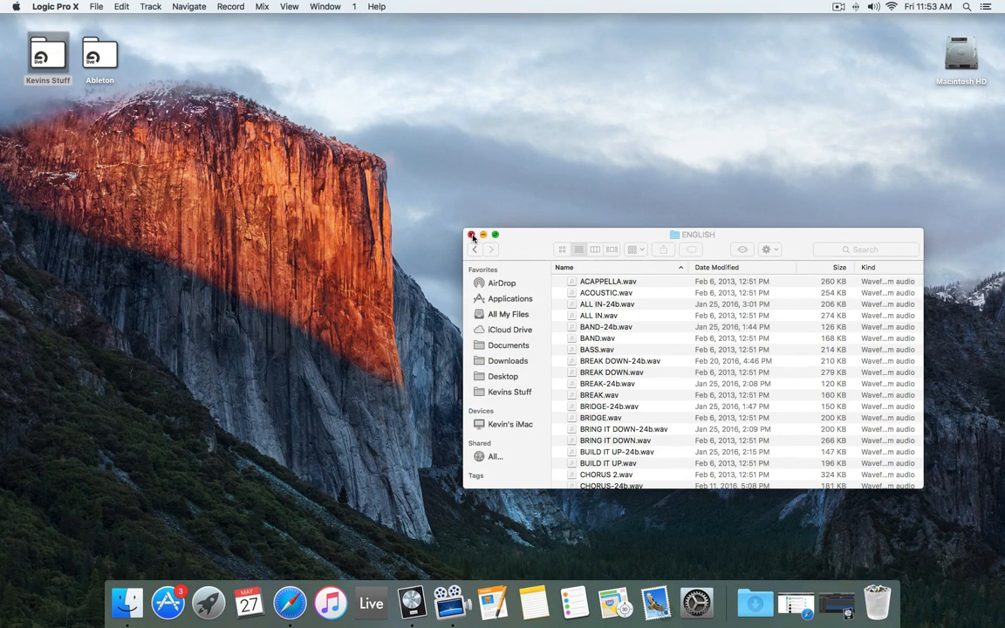
click(471, 234)
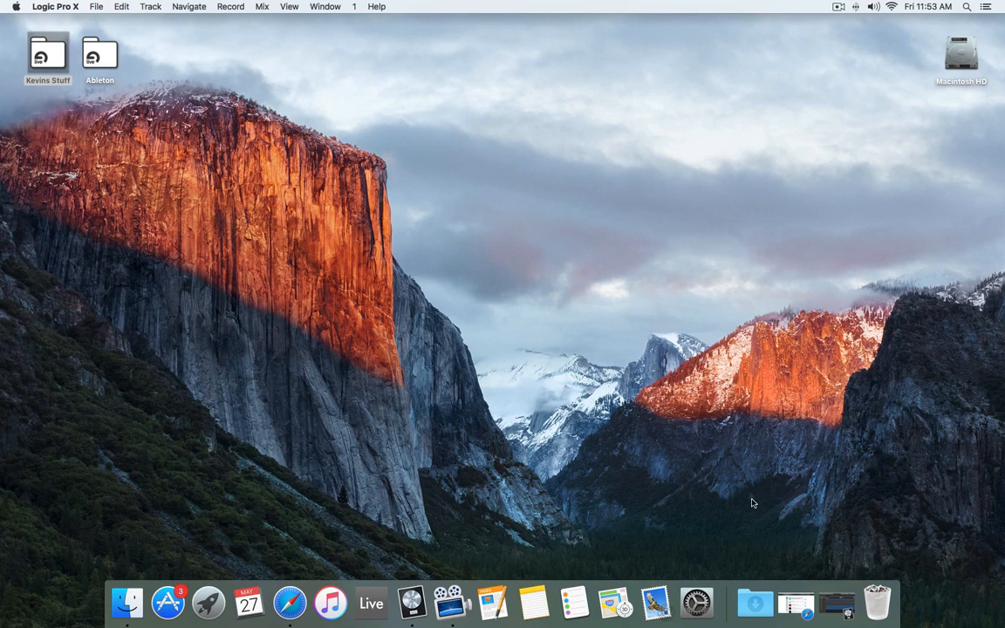
click(331, 602)
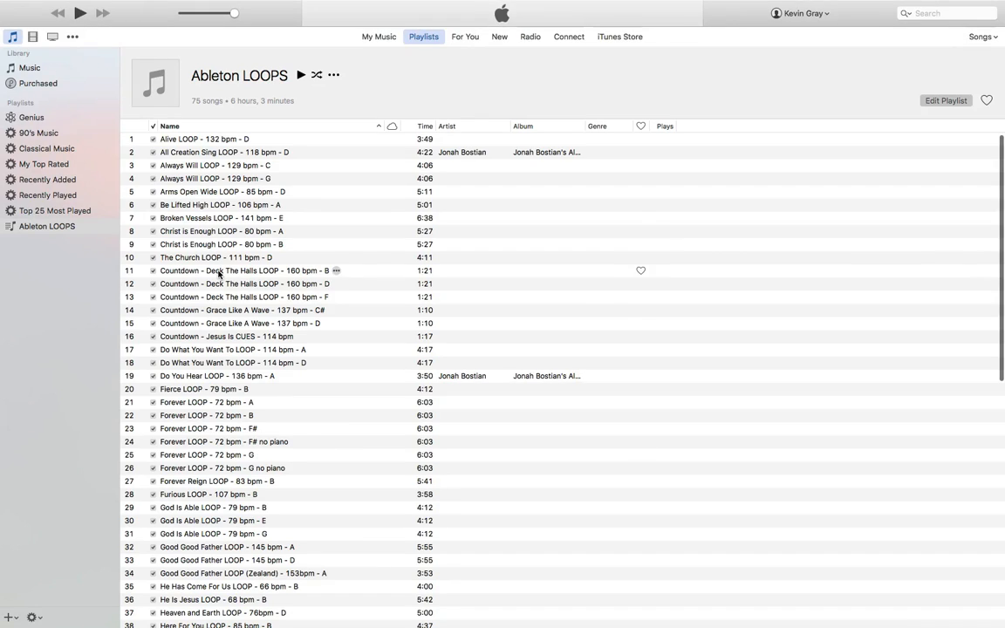
click(56, 227)
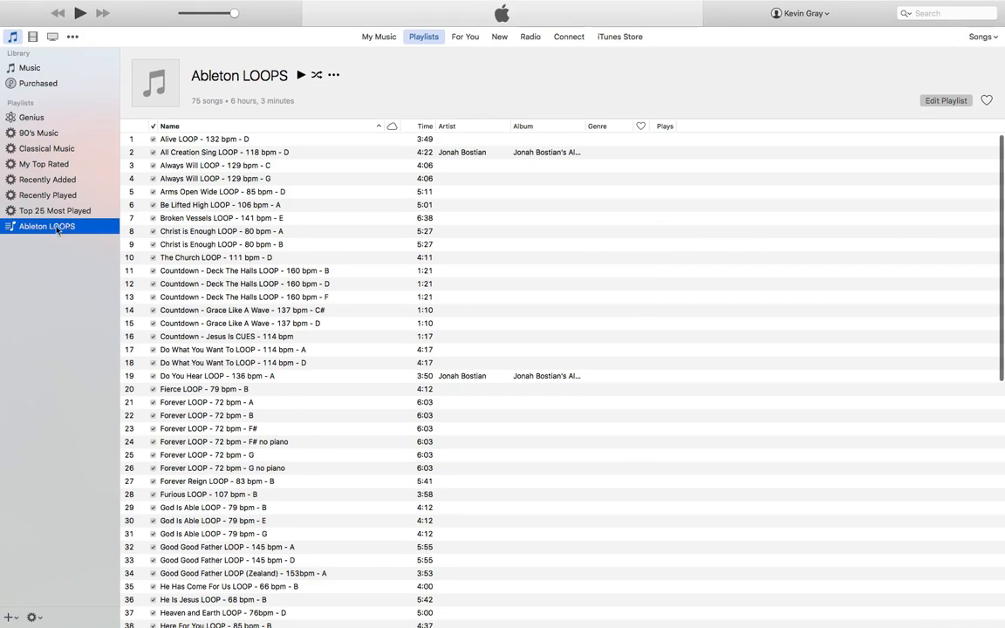
Find "Fierce LOOP - 79 bpm - B" in the playlist and listen to its opening seconds
scroll(195, 254, down, 5)
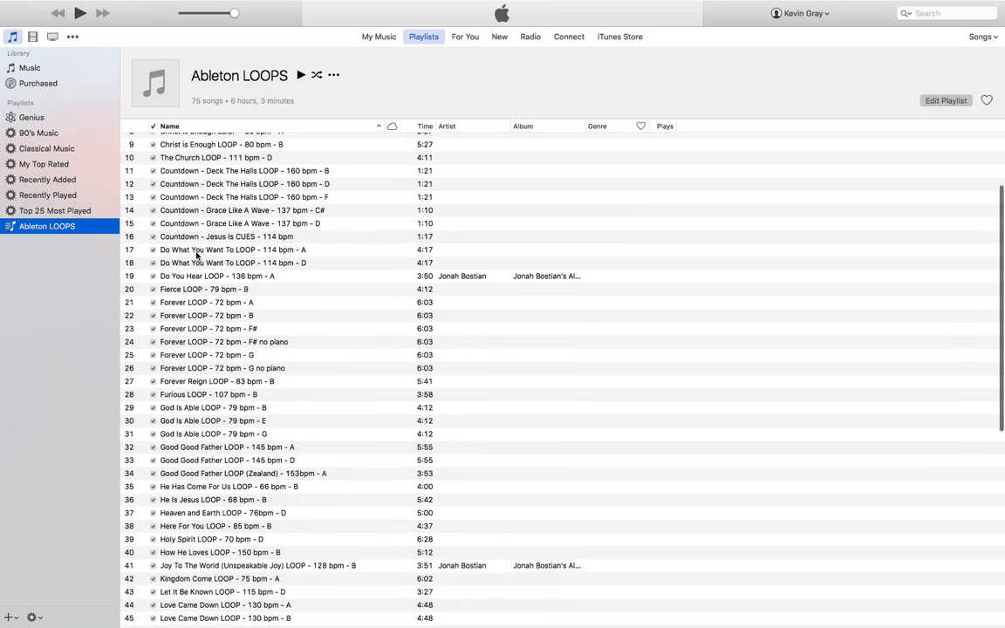
scroll(179, 252, down, 1)
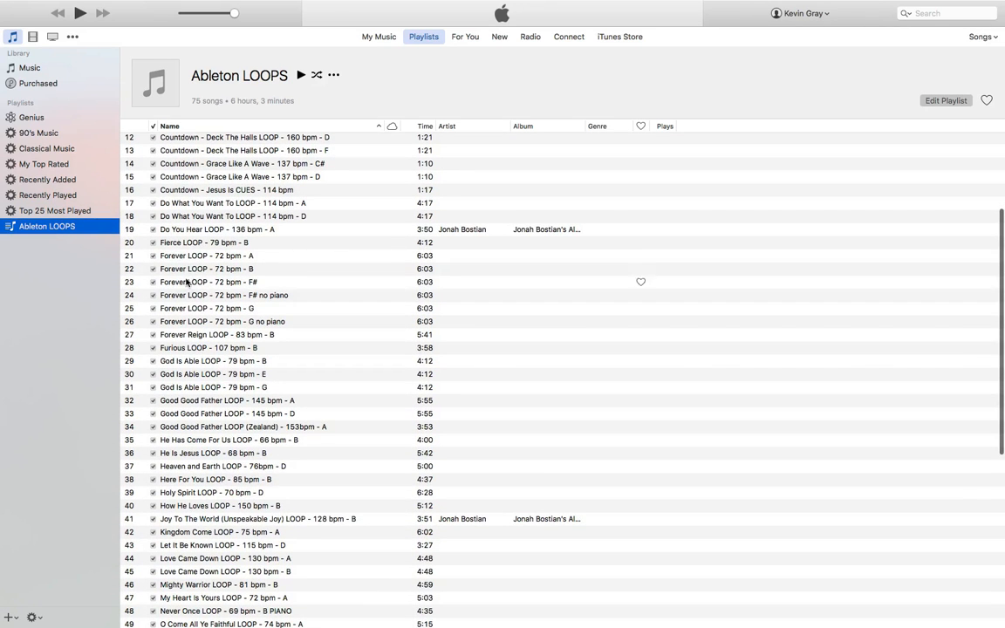
click(175, 243)
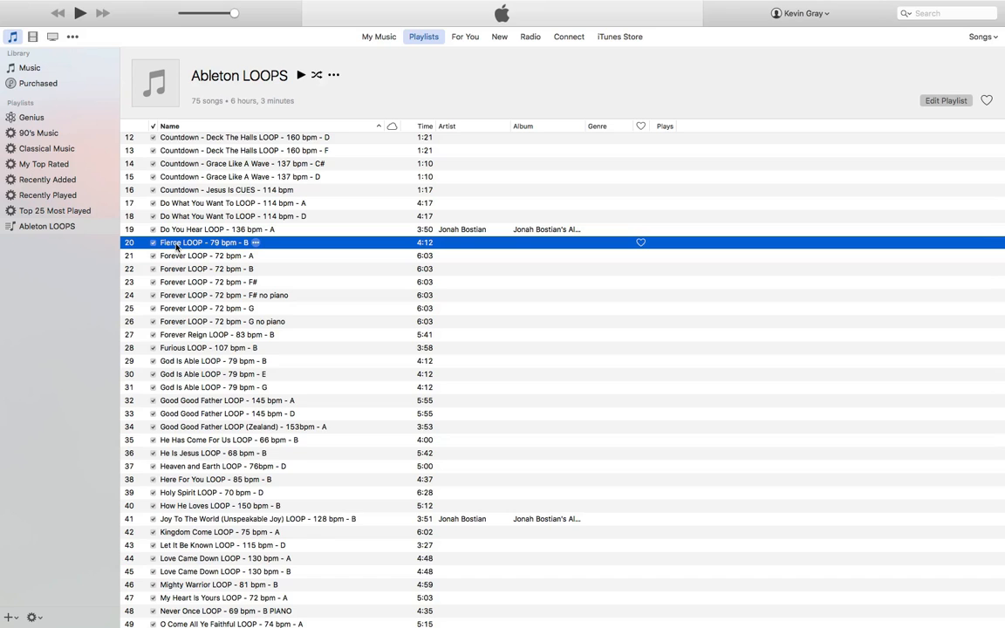
double_click(175, 243)
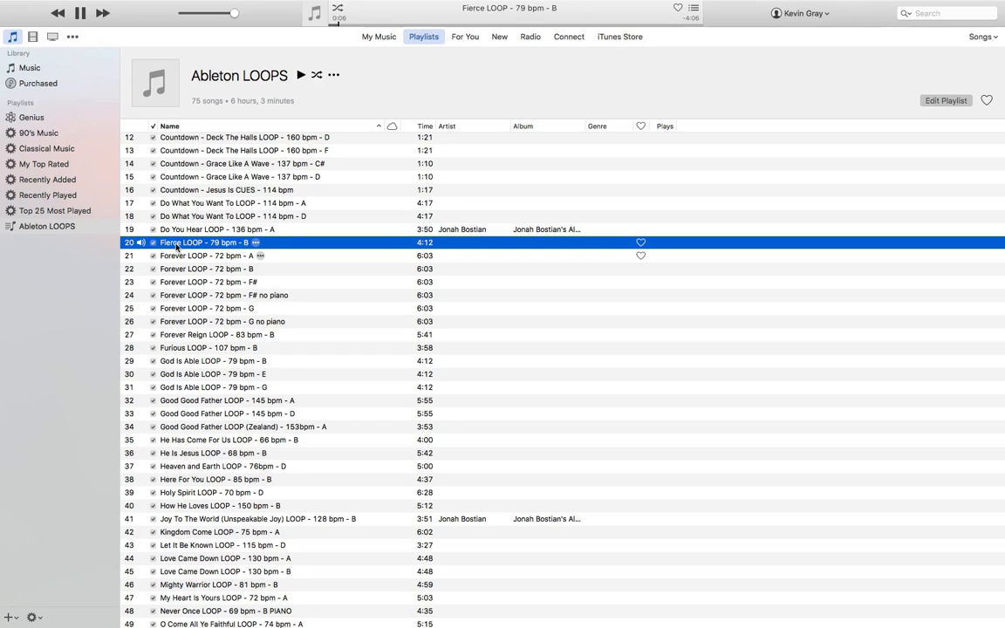
key(space)
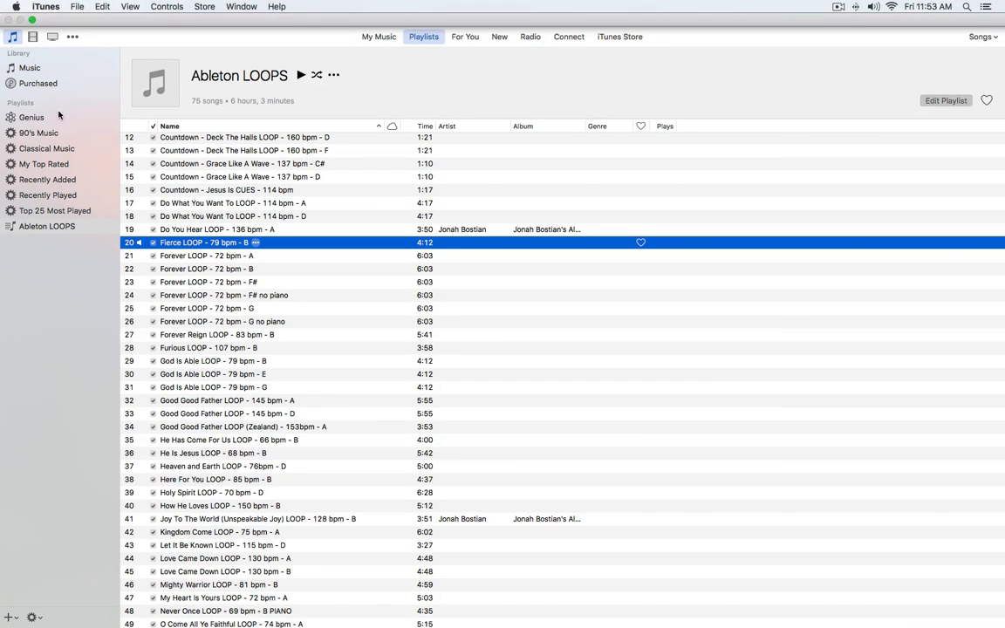
Return to Logic Pro X and open the recent project "Be Lifted High - 106 bpm"
key(ctrl+Left)
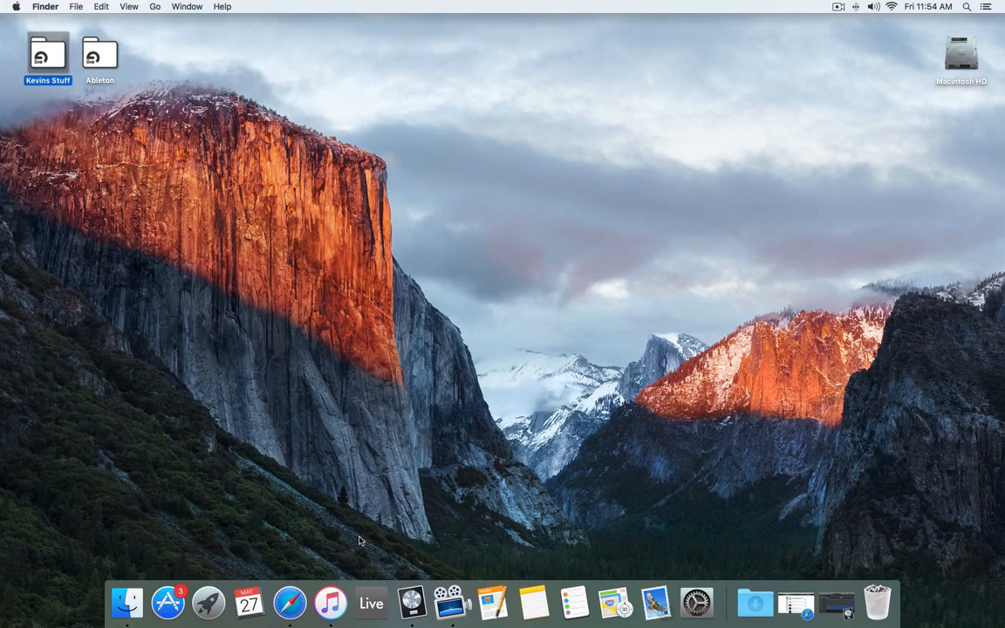
click(412, 602)
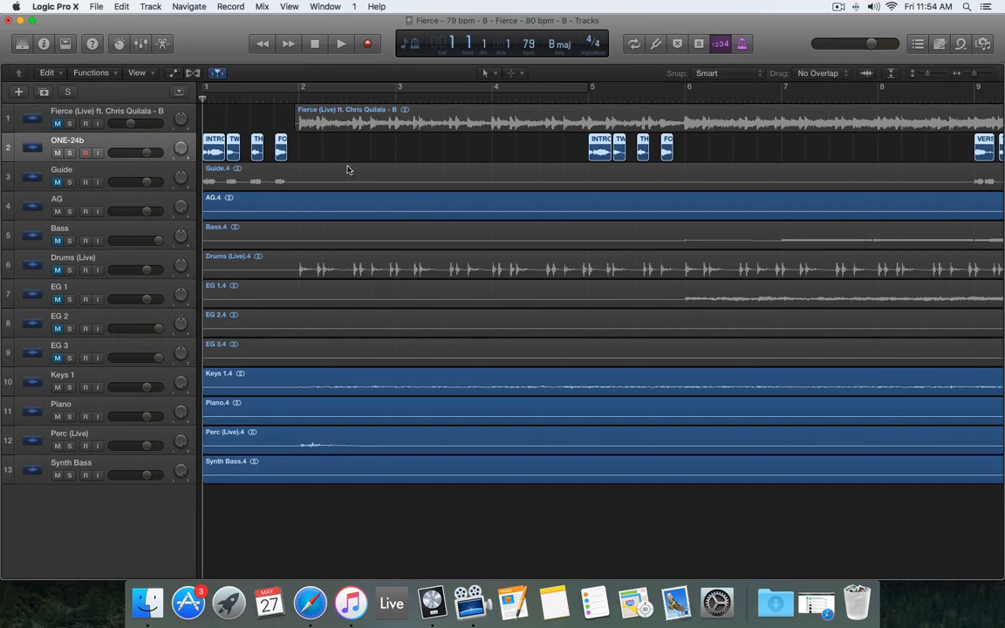
click(96, 6)
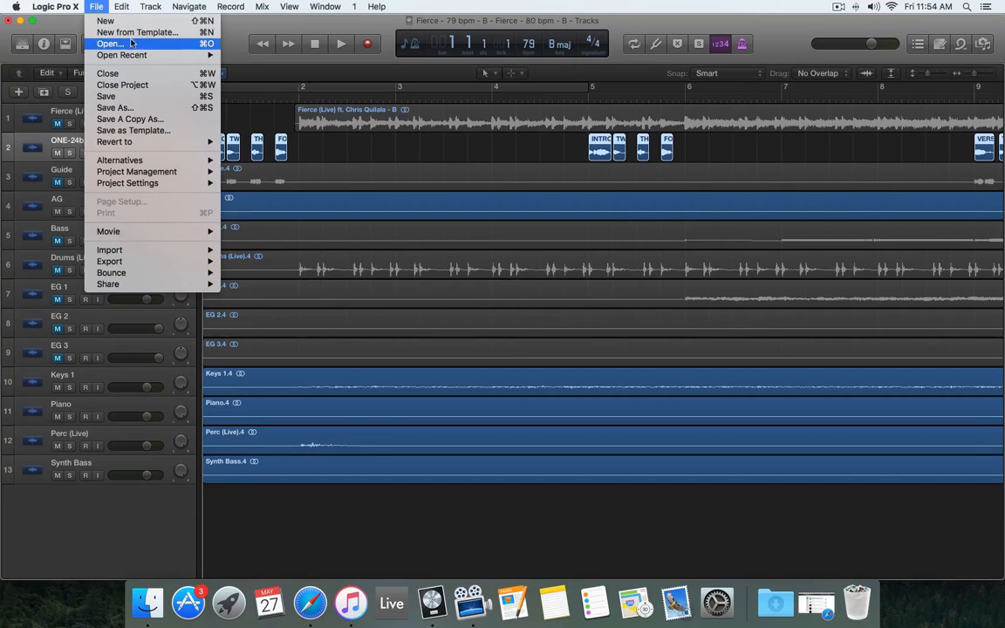
mouse_move(201, 57)
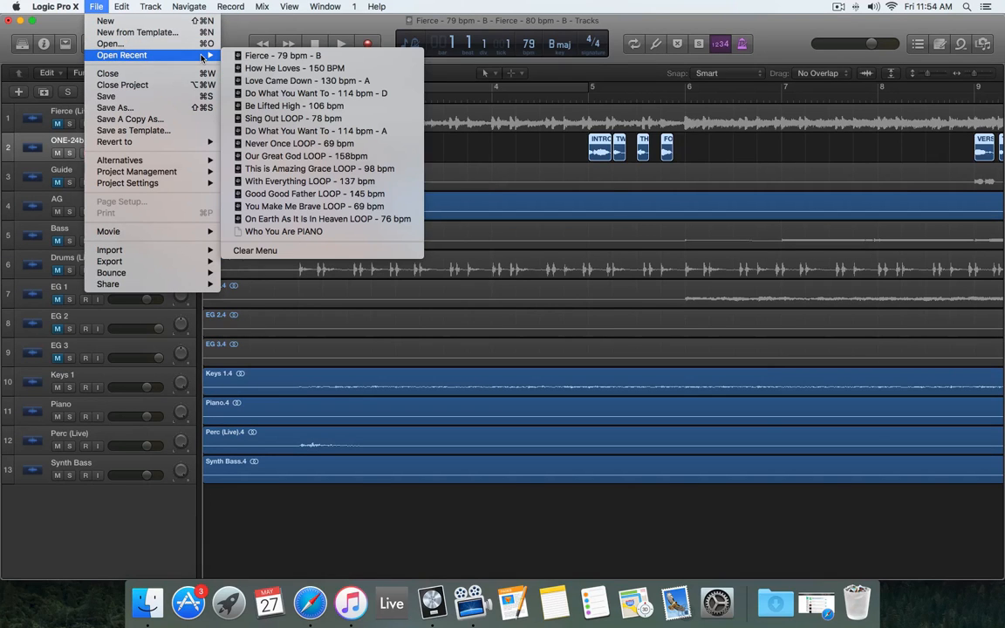
click(261, 107)
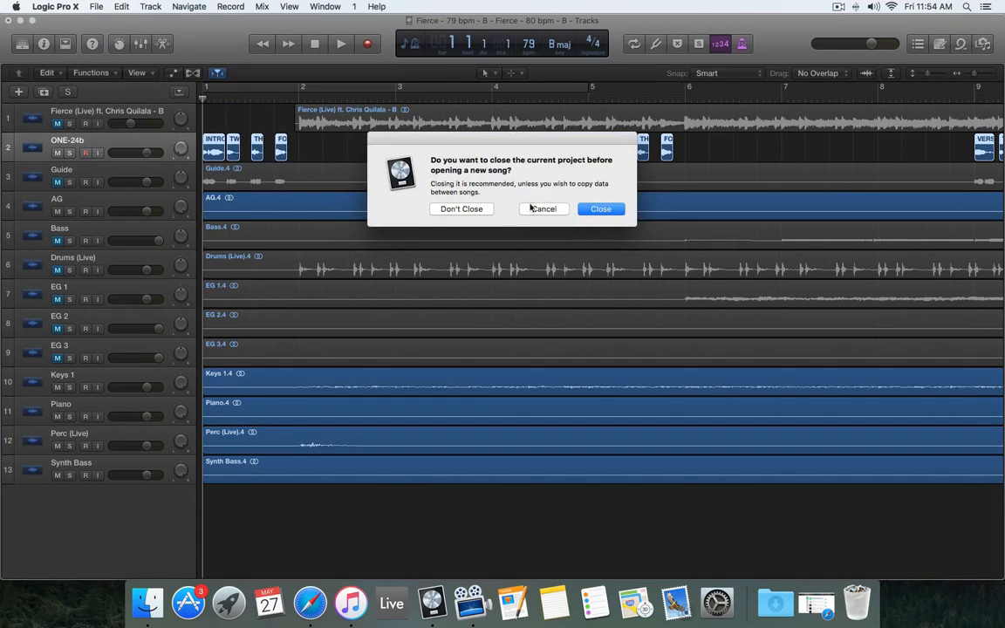
key(Return)
click(477, 208)
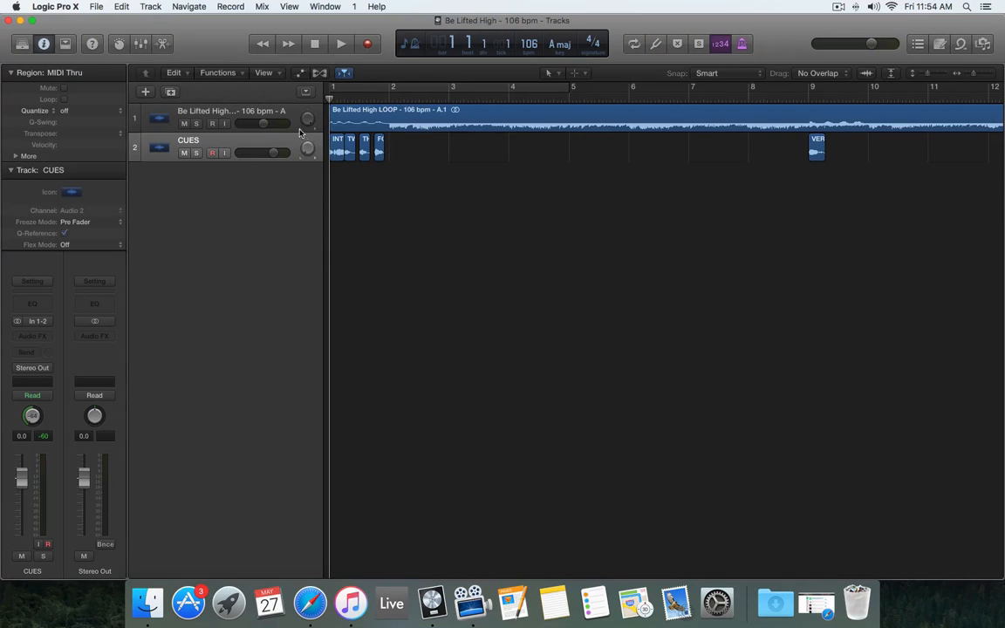
Mute the CUES track and centre the pan of the Be Lifted High loop track
click(184, 152)
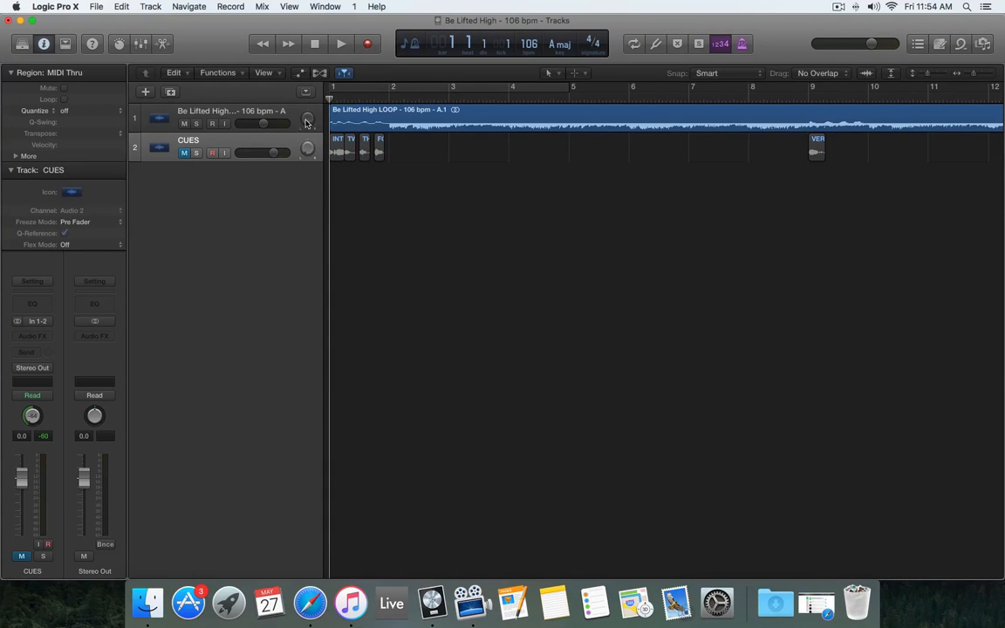
double_click(307, 119)
alt+click(307, 120)
Listen to the Be Lifted High loop track from bar 1 and again from the verse cue at bar 9
key(space)
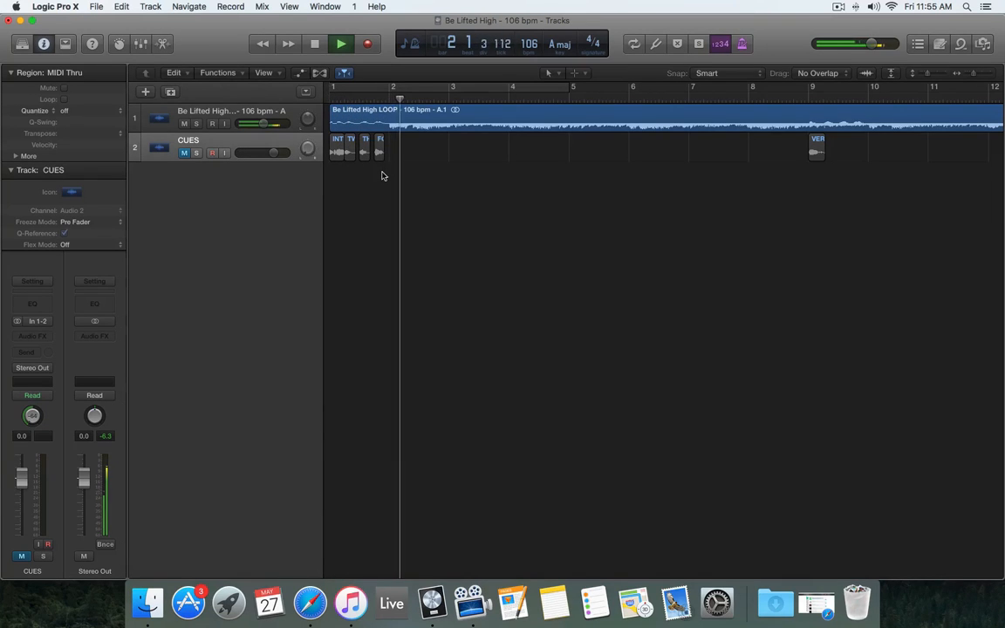
key(space)
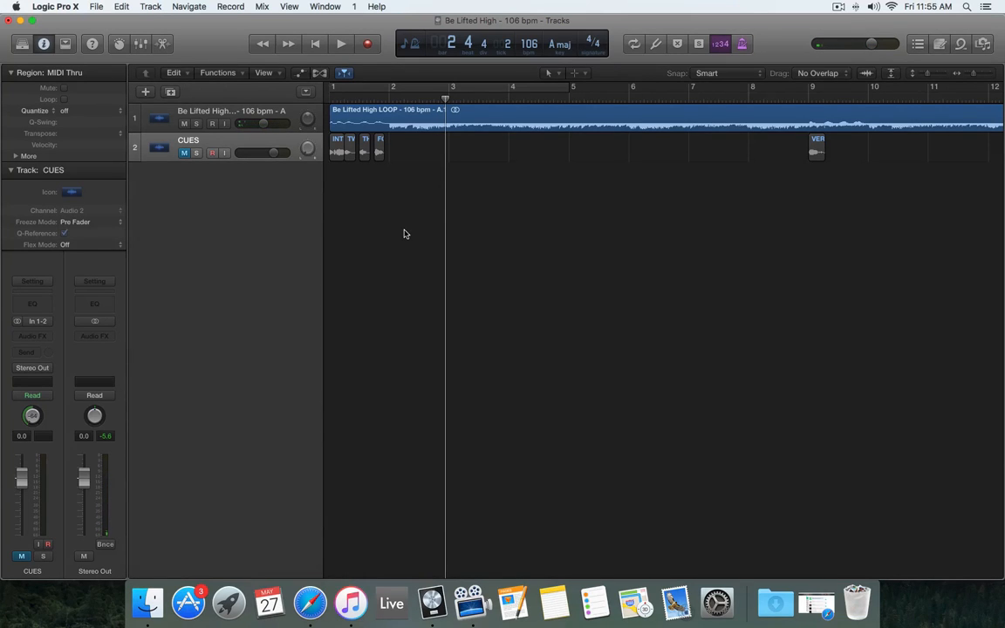
scroll(404, 234, right, 2)
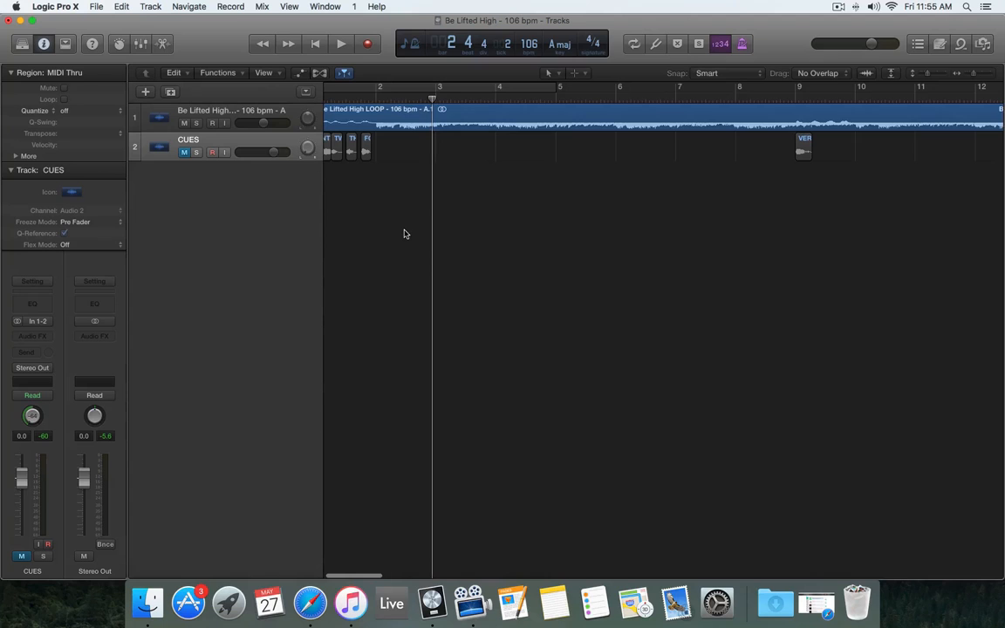
scroll(457, 211, left, 2)
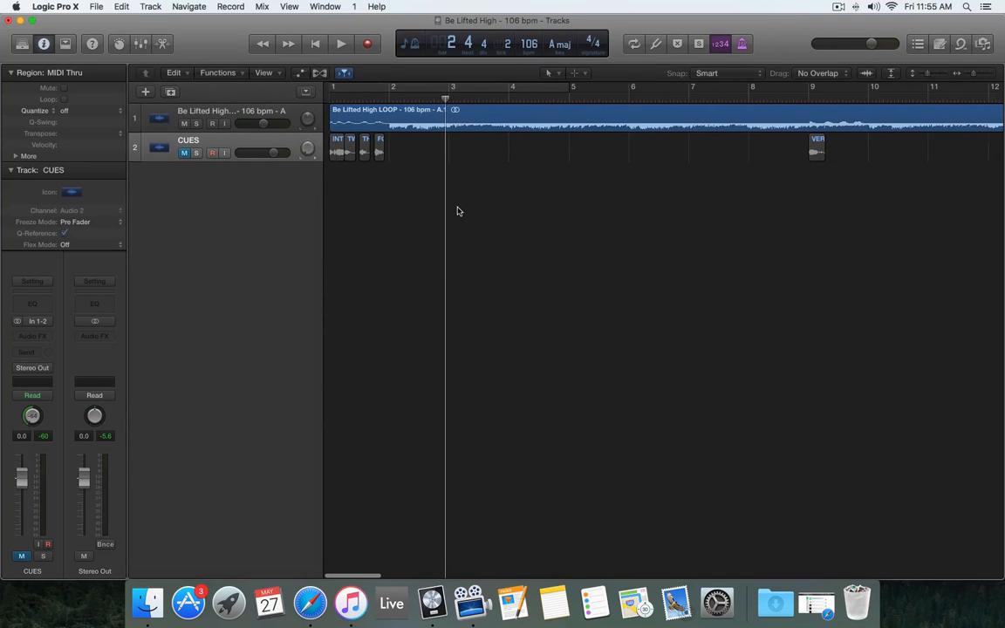
scroll(659, 193, right, 2)
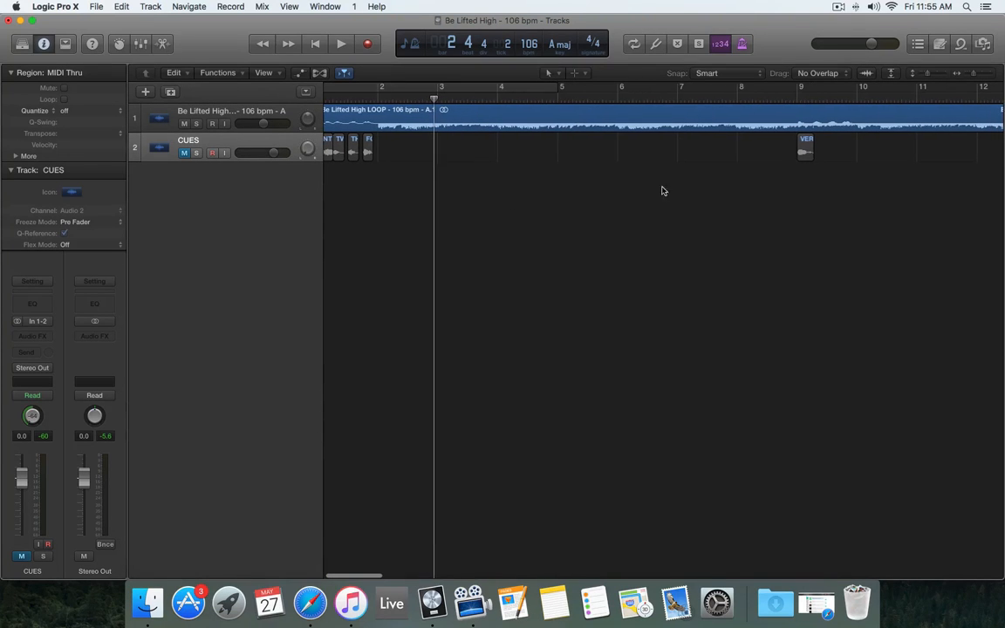
click(792, 94)
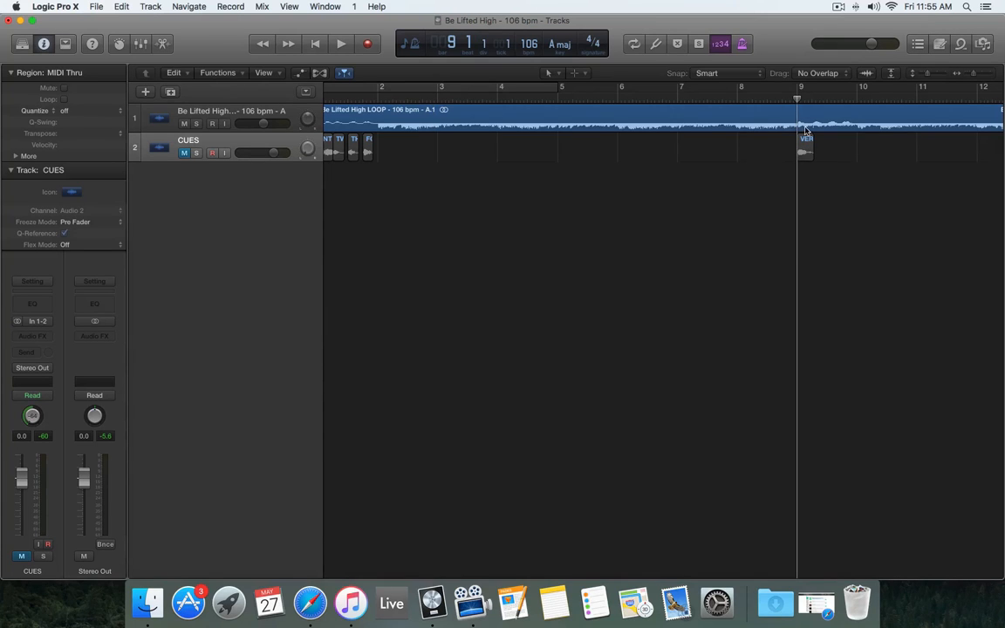
key(space)
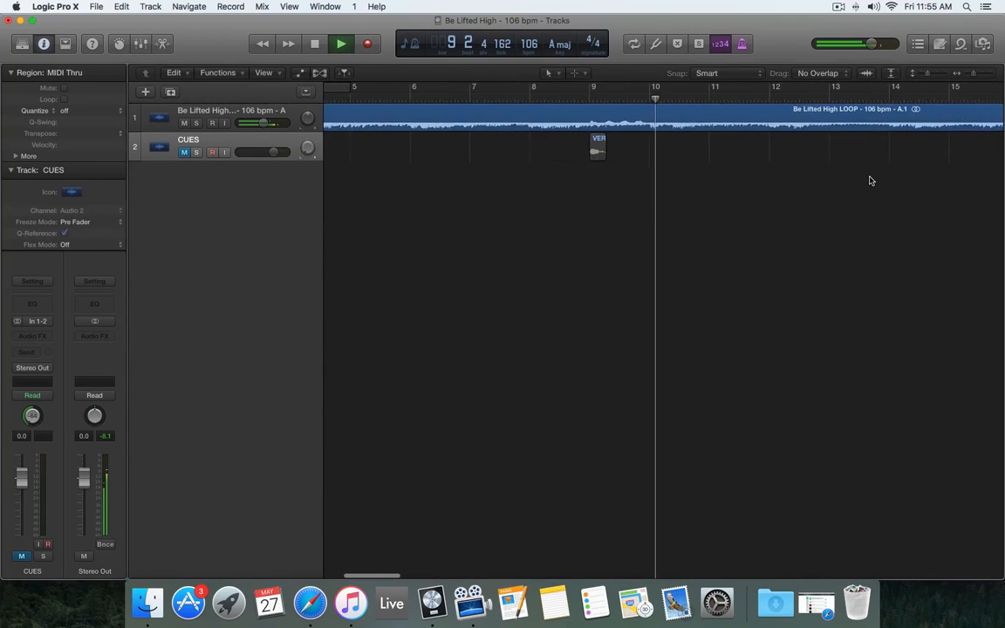
key(space)
Examine the cue regions on the CUES track through to the end of the song and return to bar 1
scroll(870, 181, right, 10)
scroll(870, 180, right, 10)
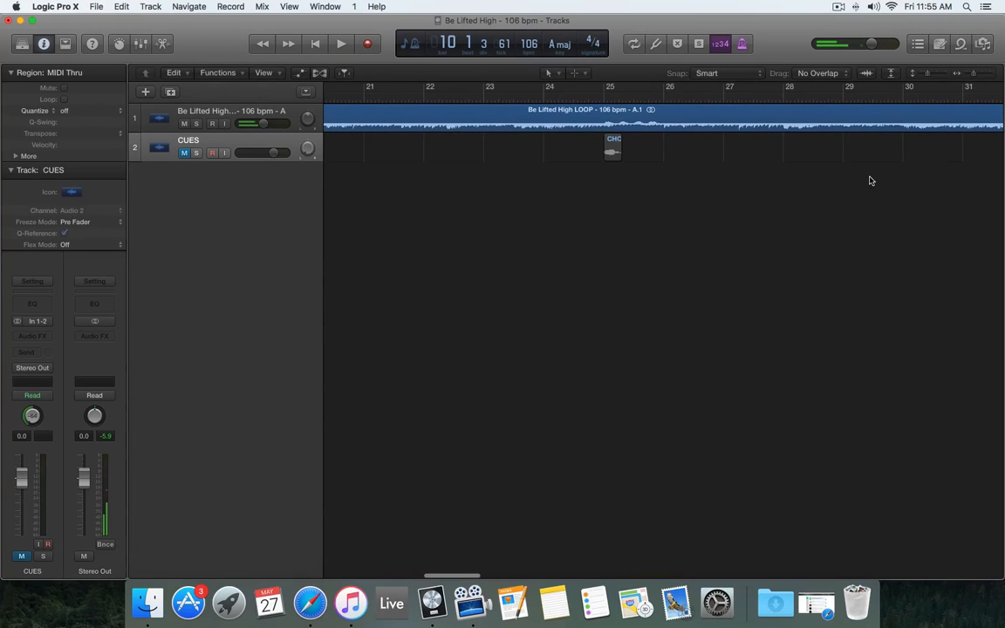
scroll(746, 185, right, 15)
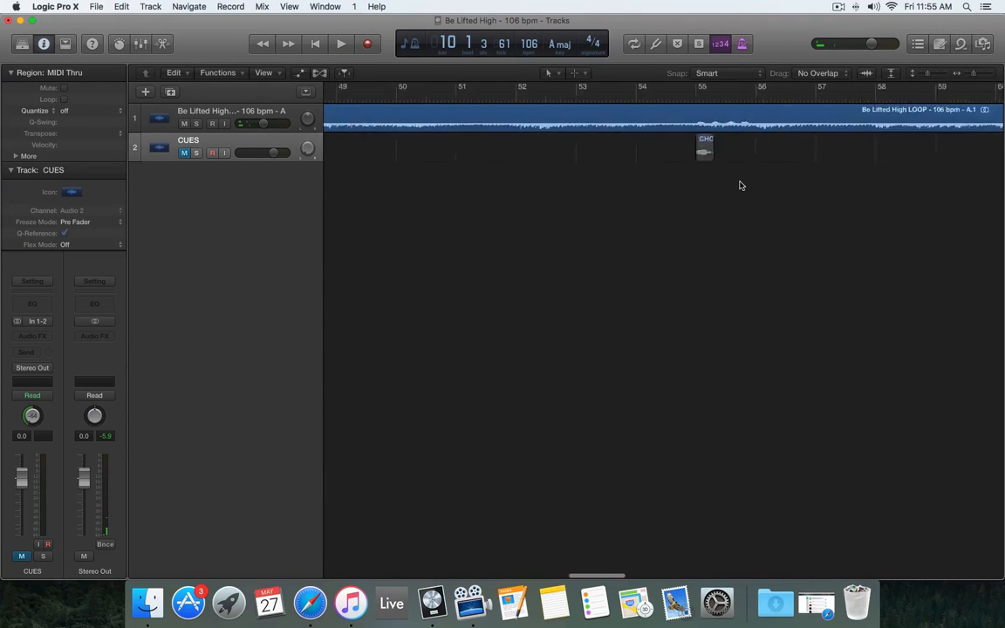
scroll(740, 185, right, 10)
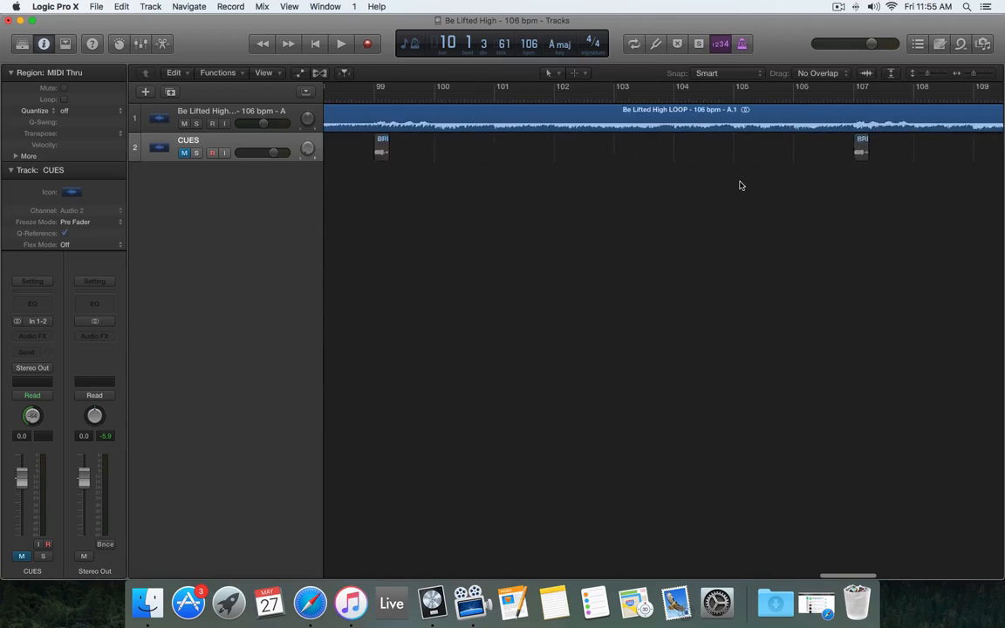
scroll(740, 185, right, 6)
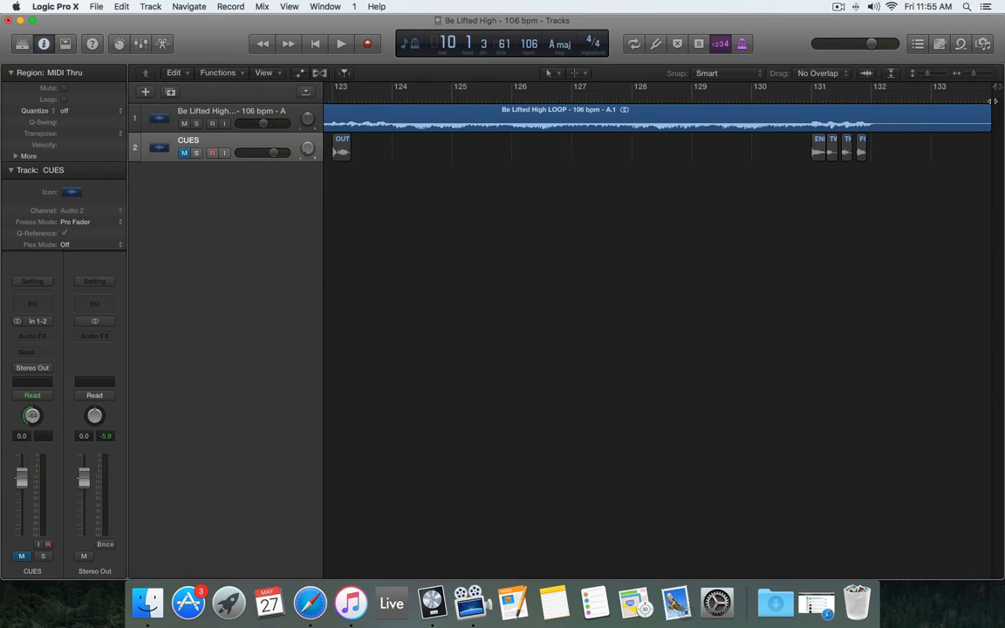
key(Return)
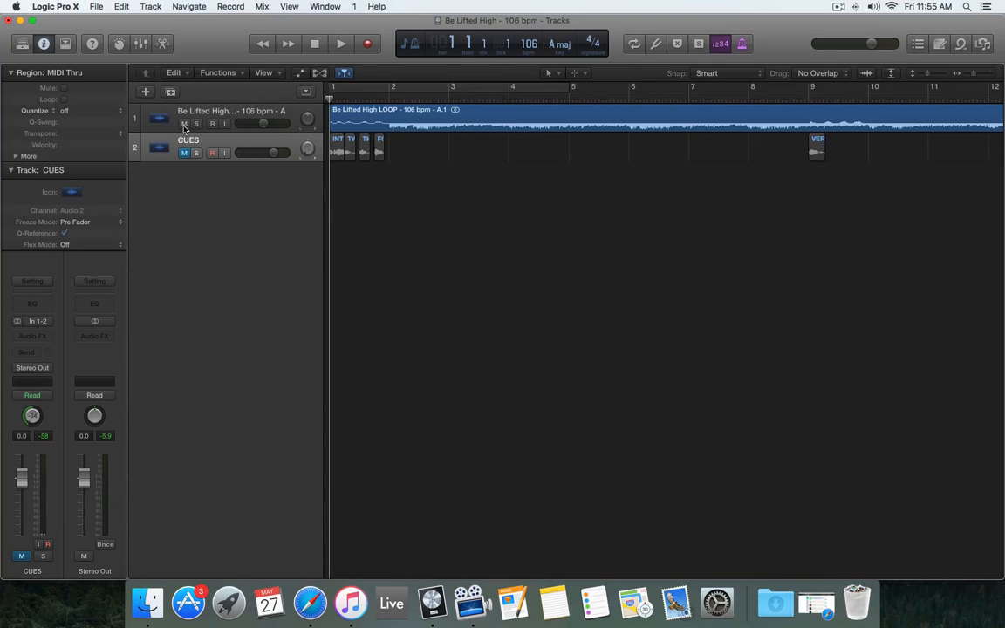
Set the pan of the Be Lifted High loop track to 100 and listen to it from bar 1
double_click(308, 120)
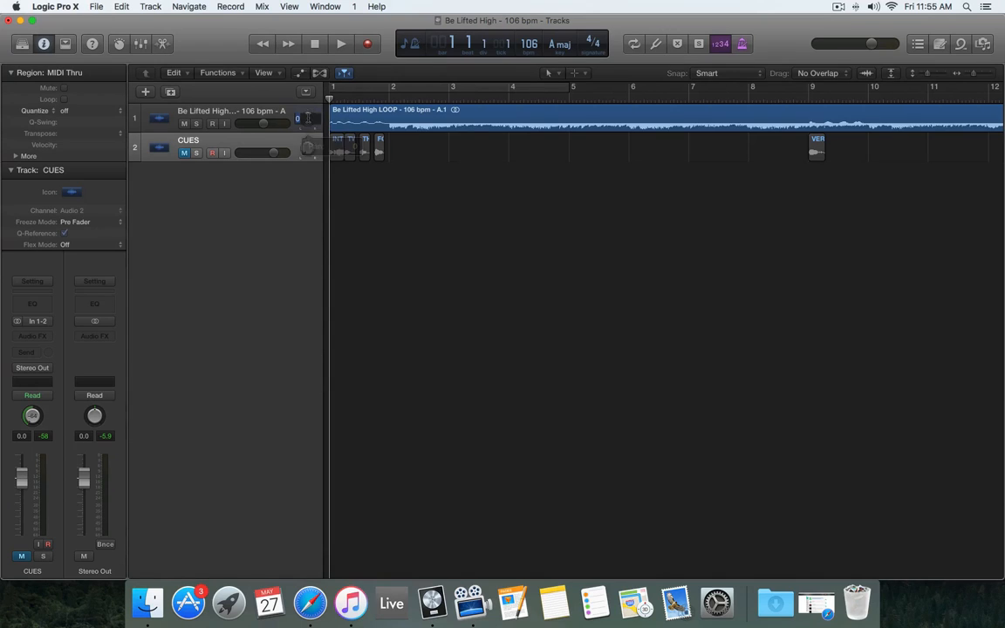
text(100)
key(Return)
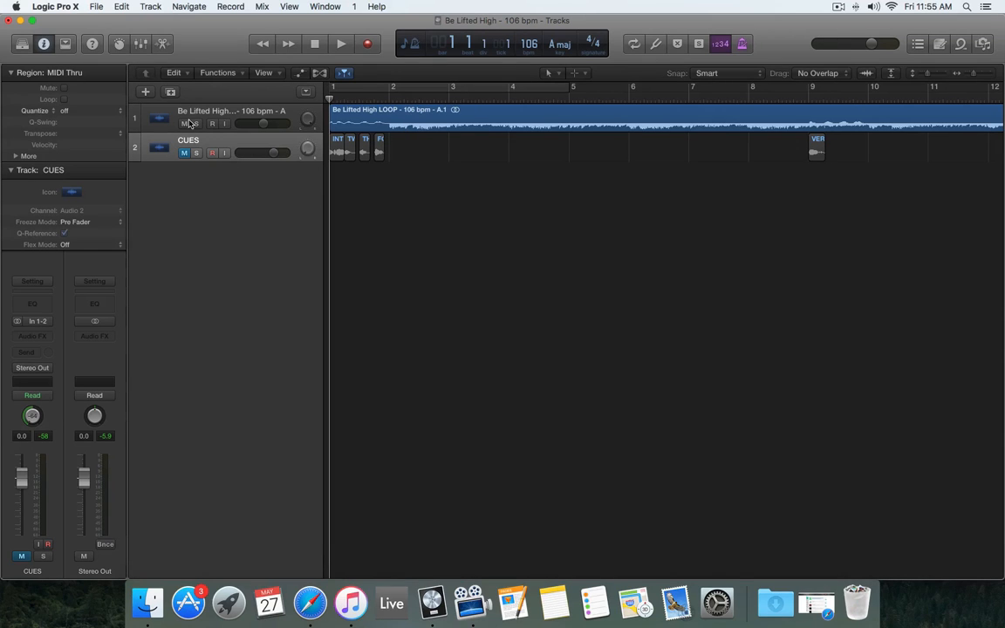
key(space)
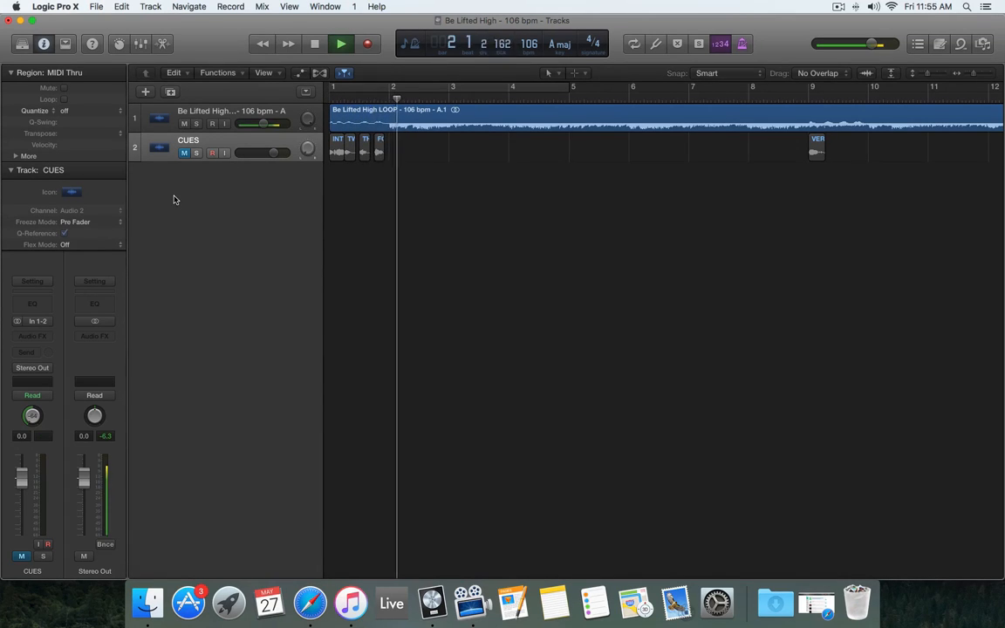
key(space)
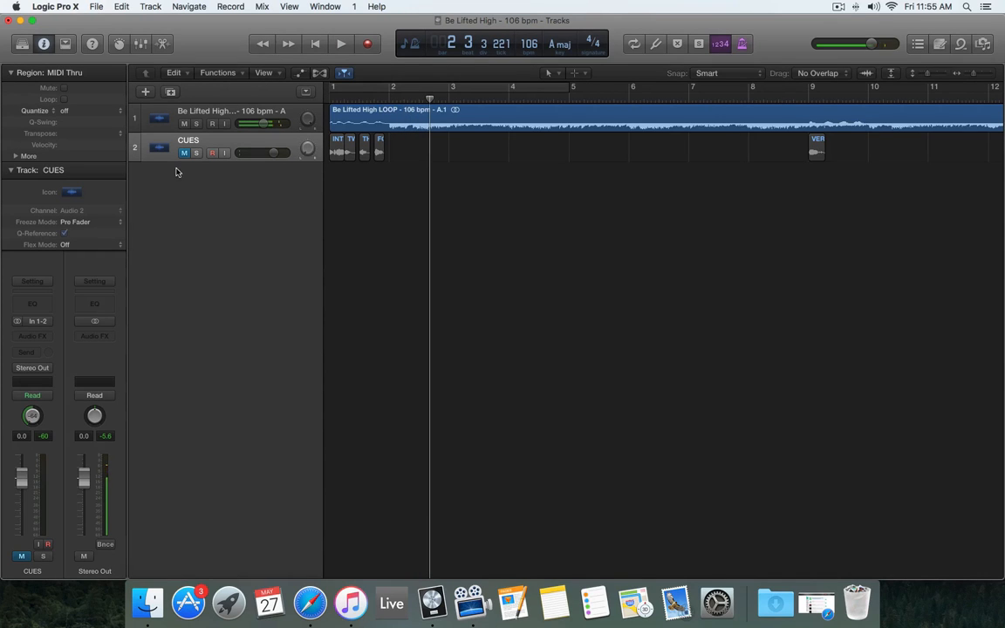
Unmute the CUES track, listen to the loop and cues together from bar 1, and return to the start
click(184, 153)
key(Return)
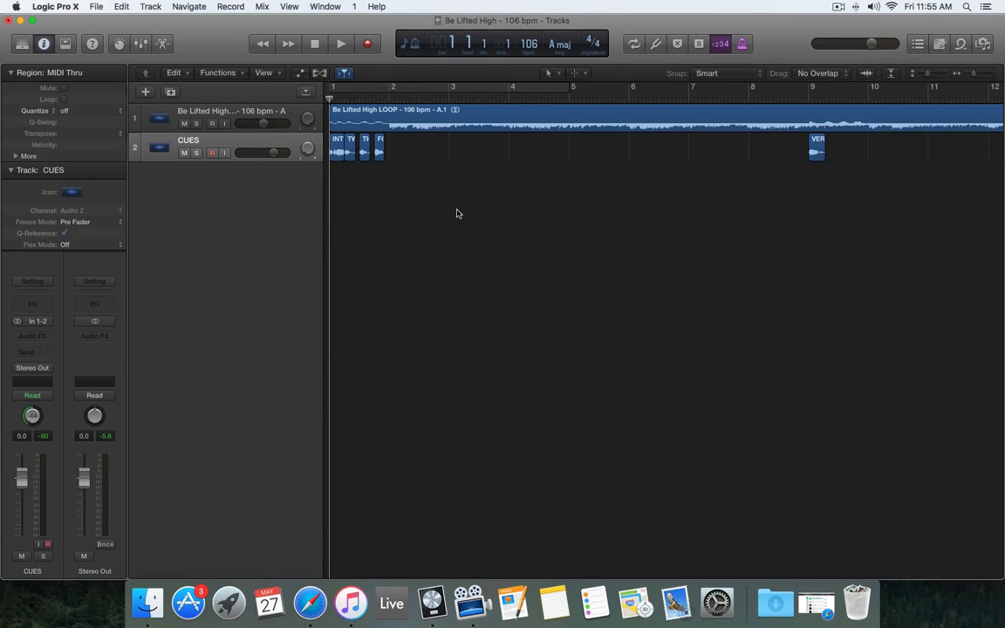
key(space)
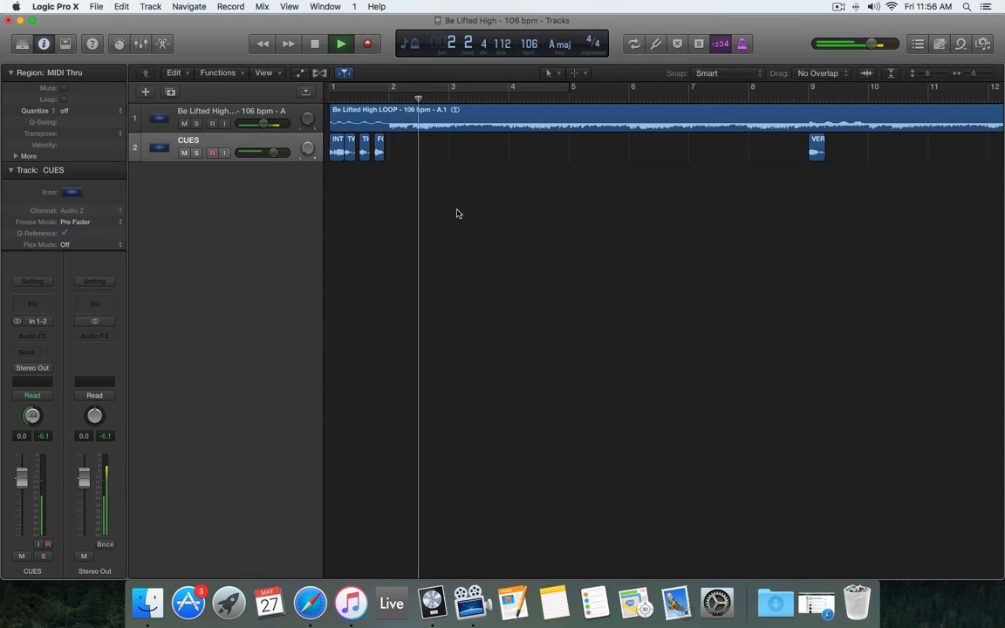
key(space)
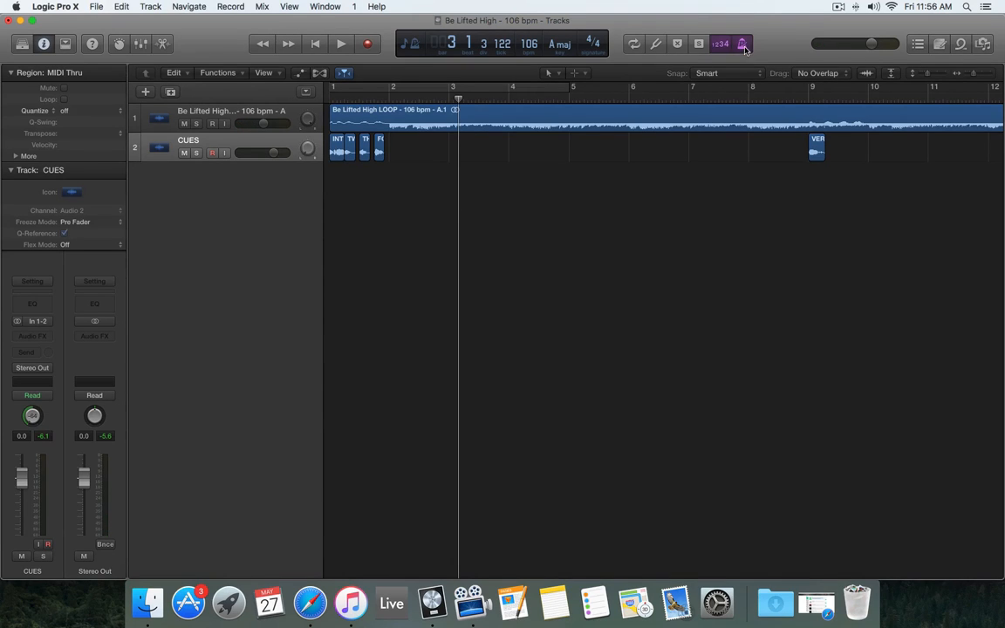
key(space)
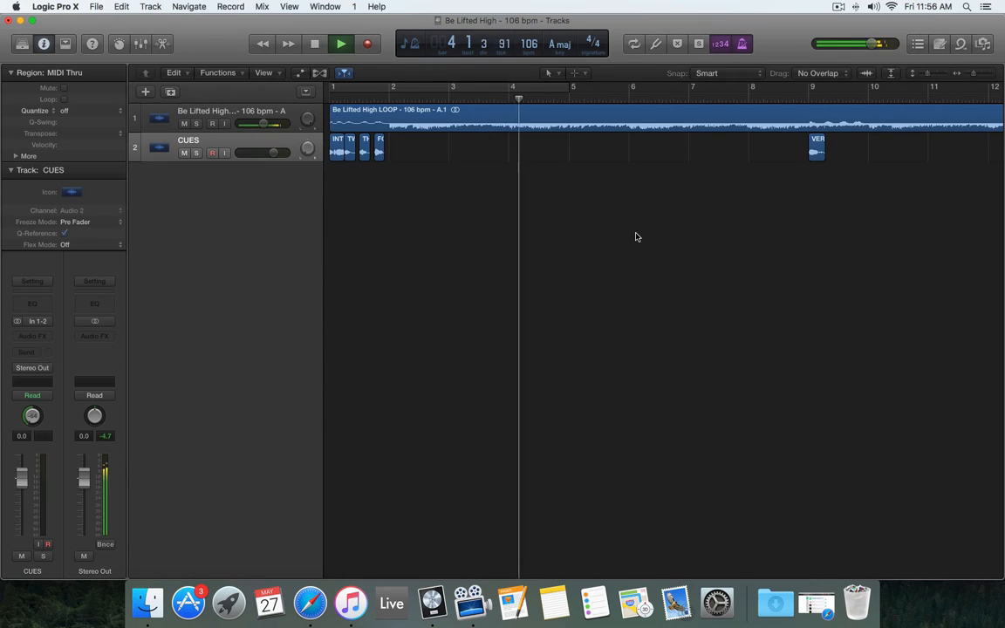
key(space)
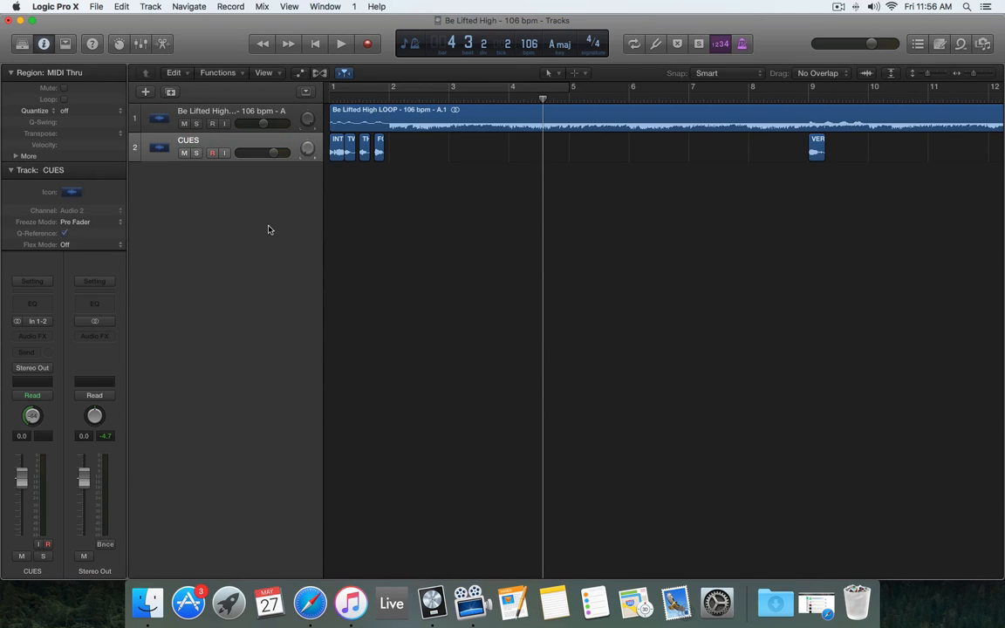
key(Return)
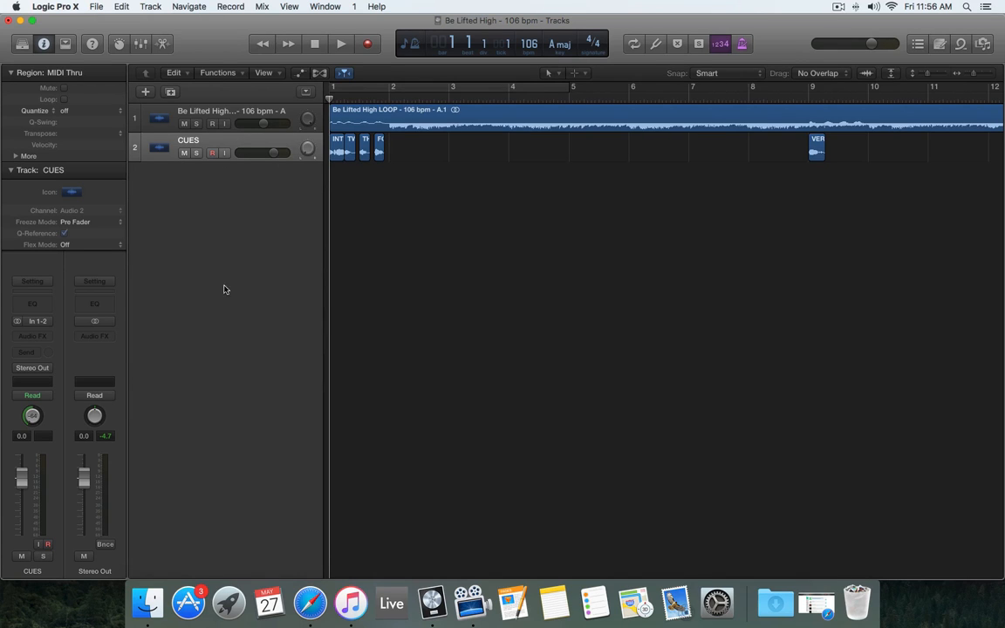
Bounce the project offline as an MP3 named "Be Lifted High LOOP - 106 bpm - A" on the Desktop
key(super+b)
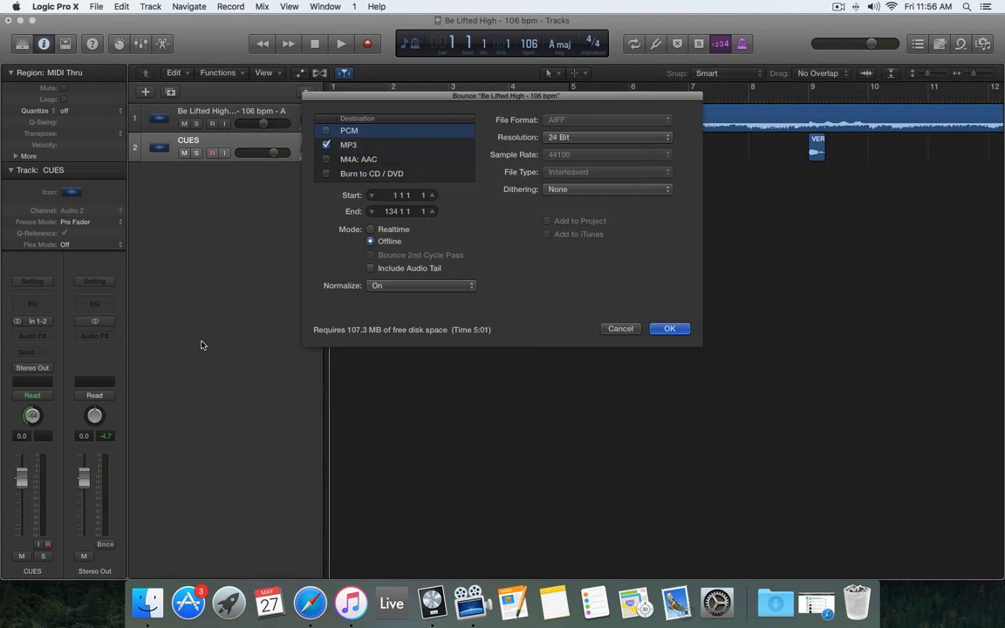
click(670, 329)
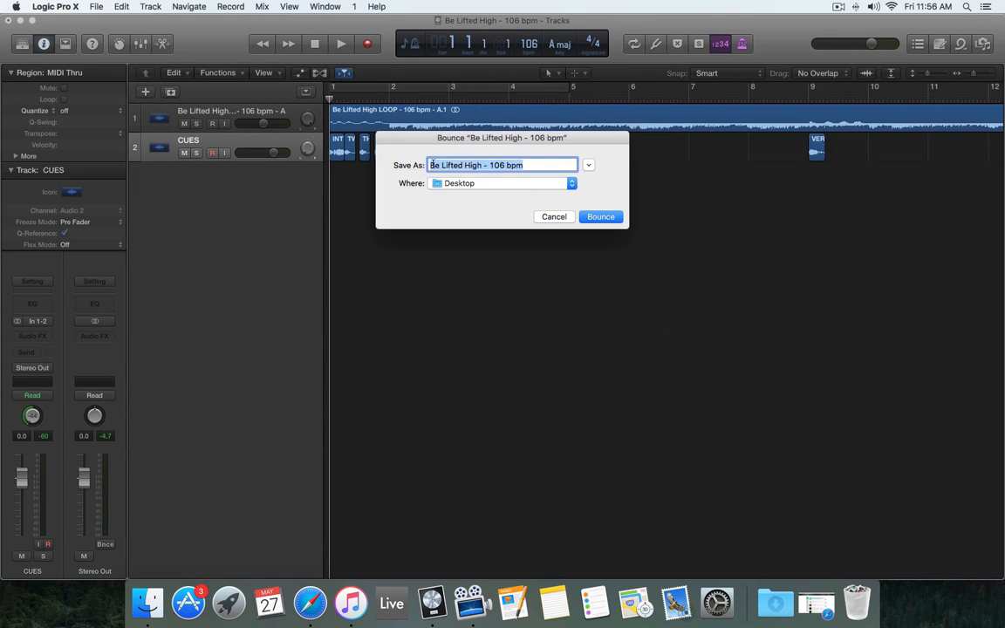
click(484, 165)
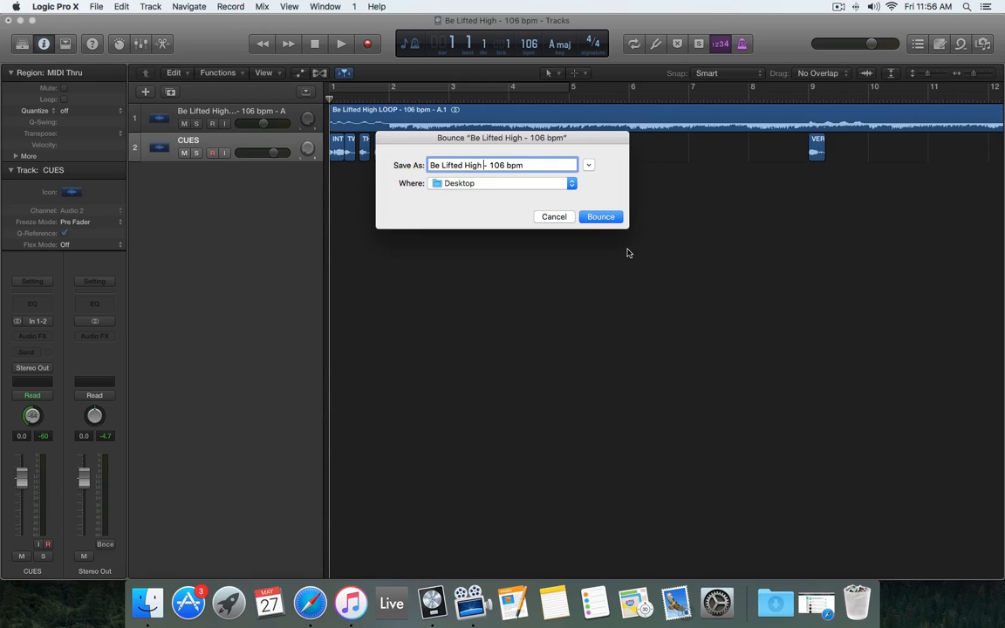
text(LOOP)
click(600, 216)
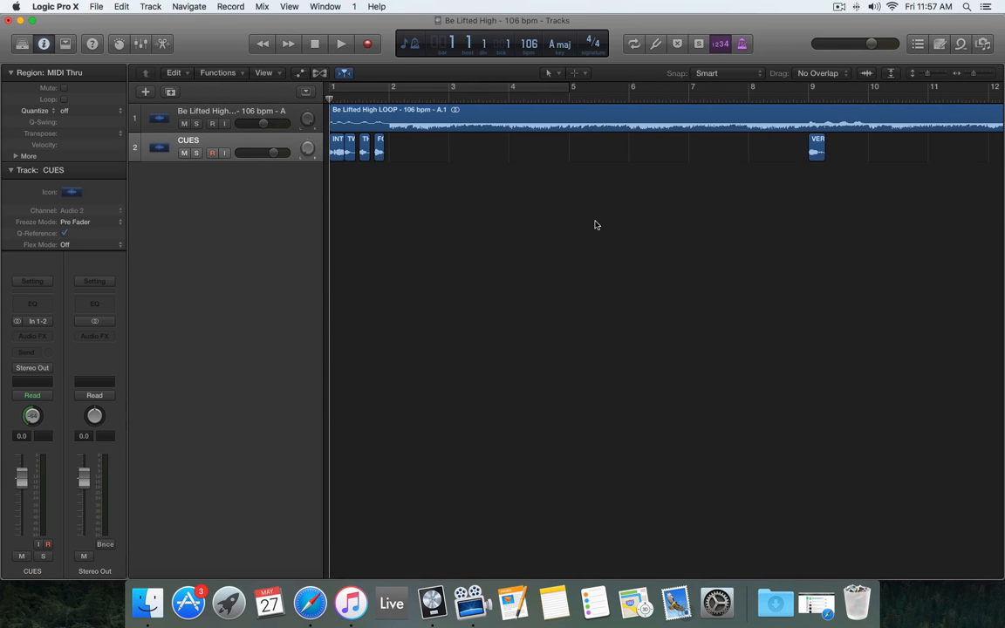
Minimize the project window and locate the bounced Be Lifted High LOOP MP3 on the desktop, shifting its icon slightly
click(20, 21)
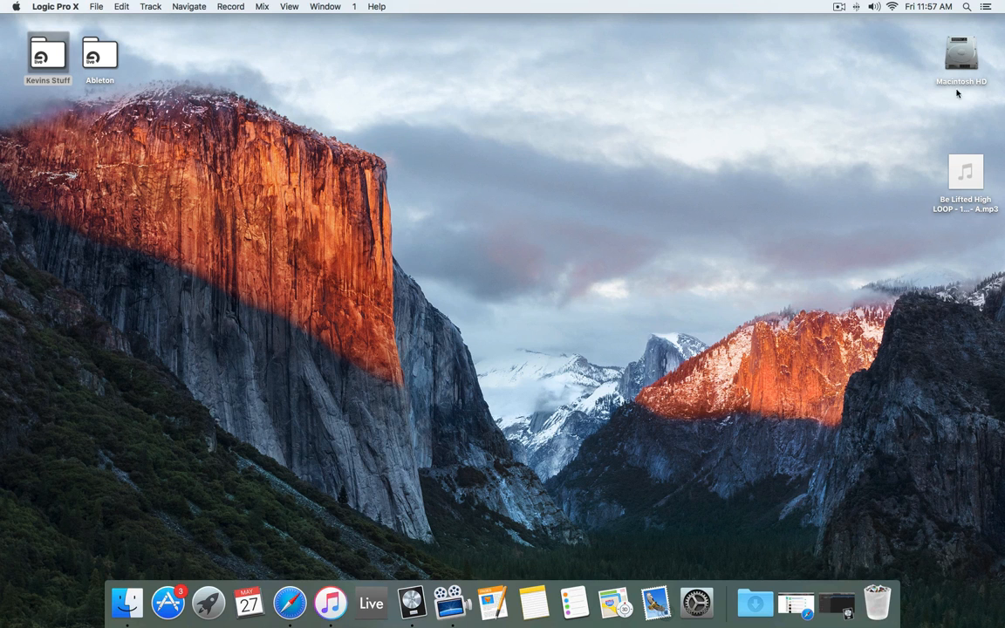
drag(965, 186, 925, 188)
click(921, 186)
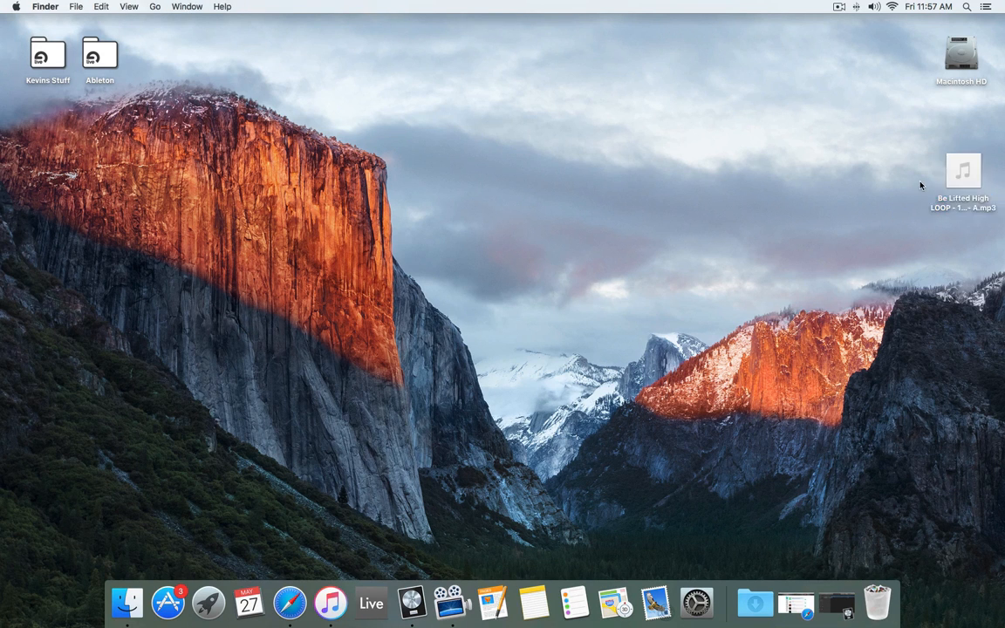
Switch to iTunes, briefly play "Be Lifted High LOOP - 106 bpm - A" in the Ableton LOOPS playlist, and return to the desktop
key(ctrl+Right)
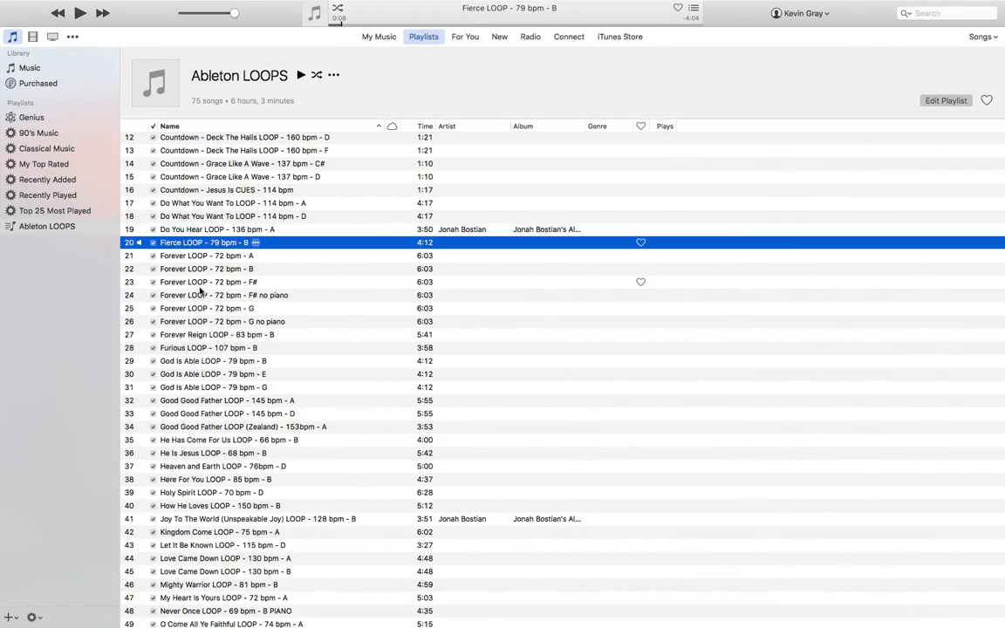
scroll(199, 291, up, 5)
click(183, 206)
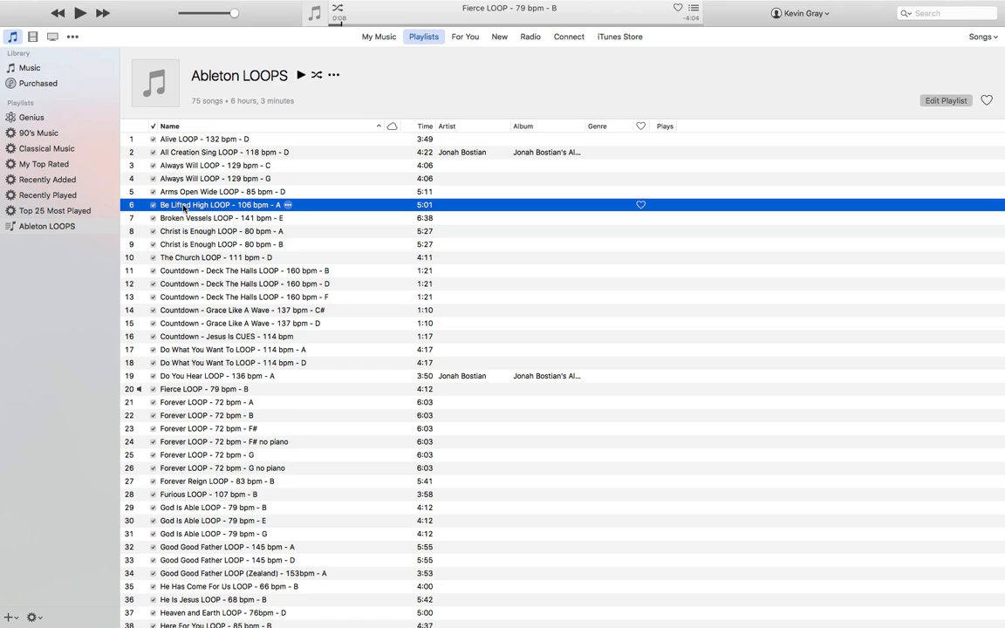
double_click(183, 206)
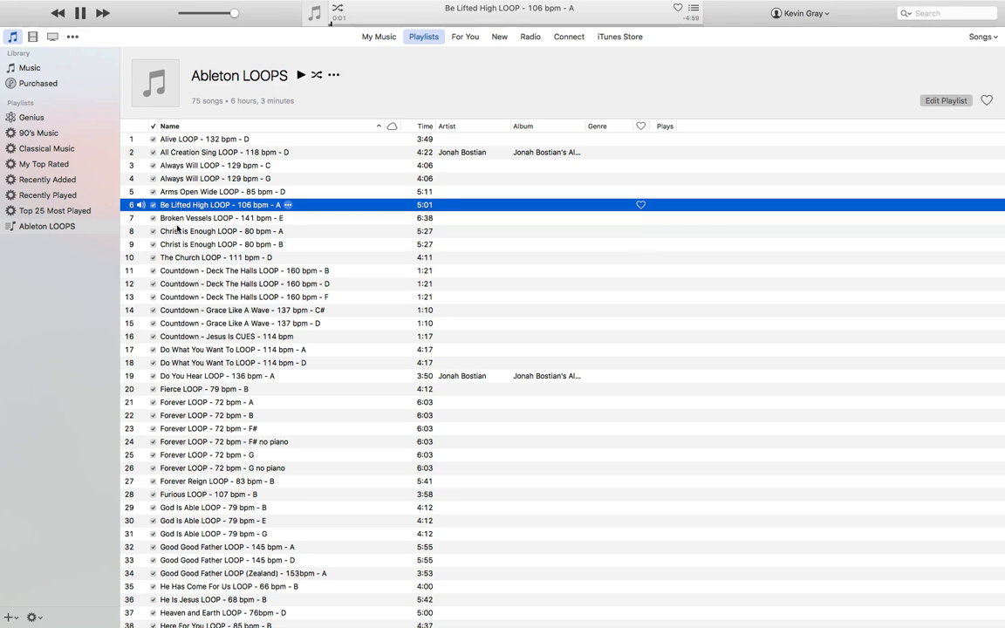
key(space)
key(ctrl+Left)
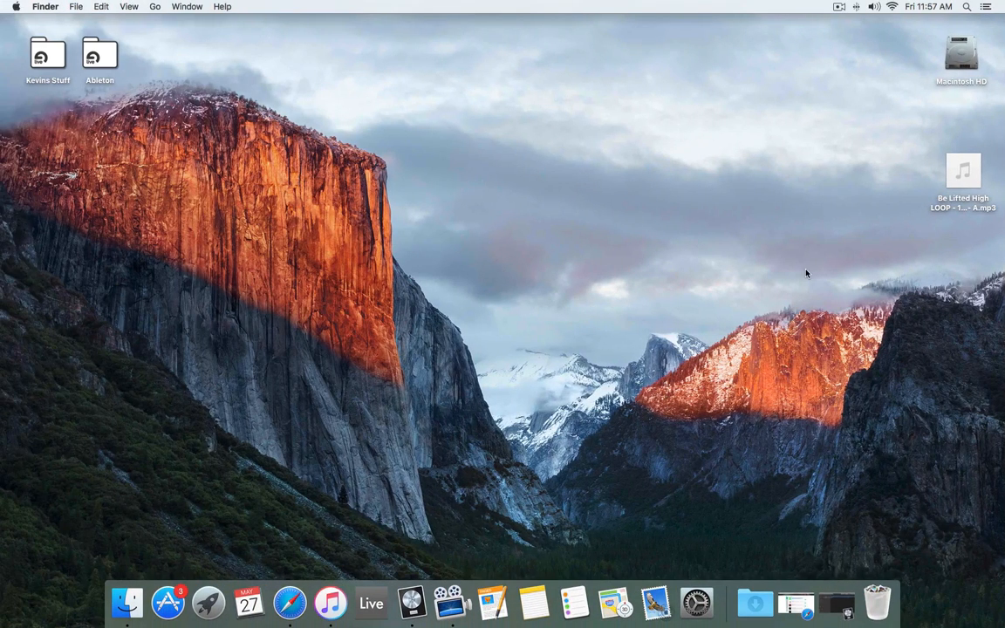